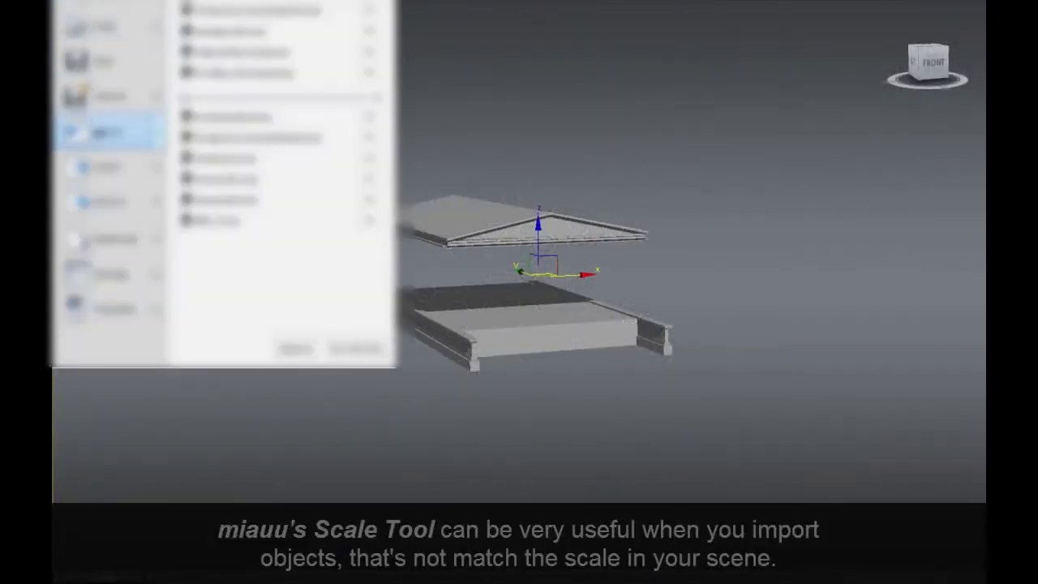
# - Merge COLUMN01 from Roman_Column.max into the temple scene
pyautogui.click(227, 44)
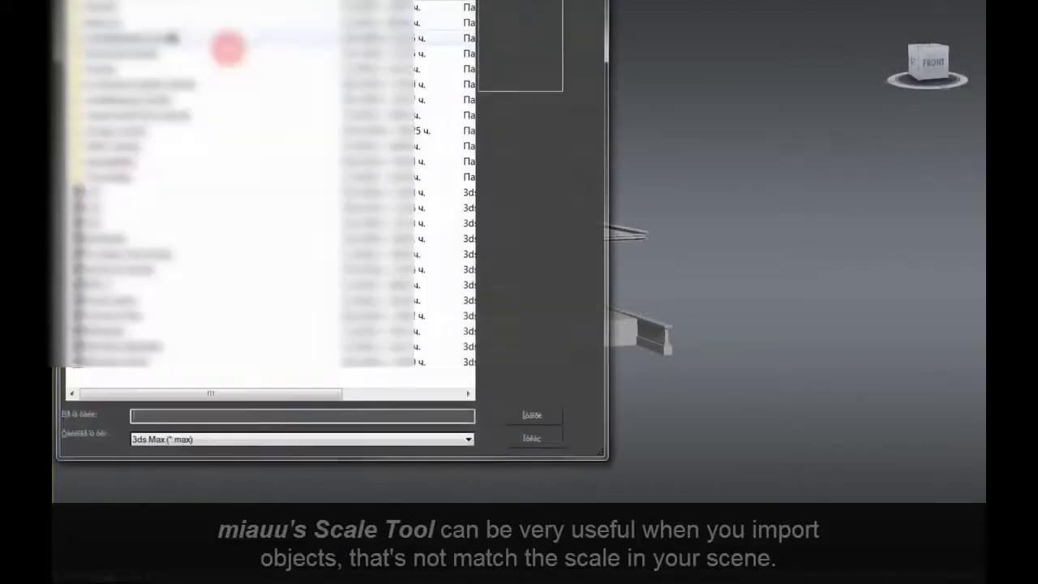
pyautogui.doubleClick(118, 10)
pyautogui.click(278, 36)
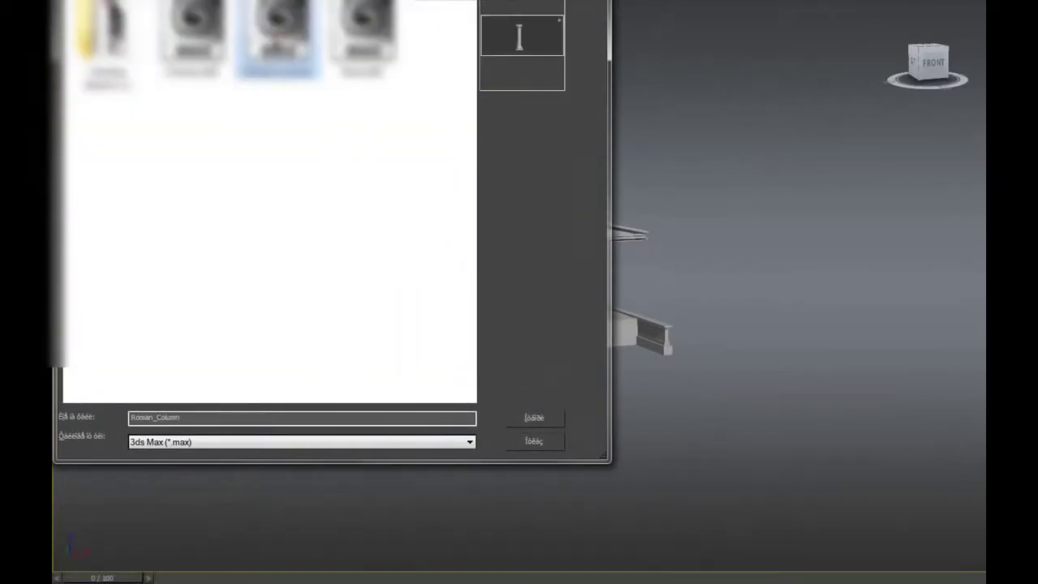
pyautogui.click(540, 418)
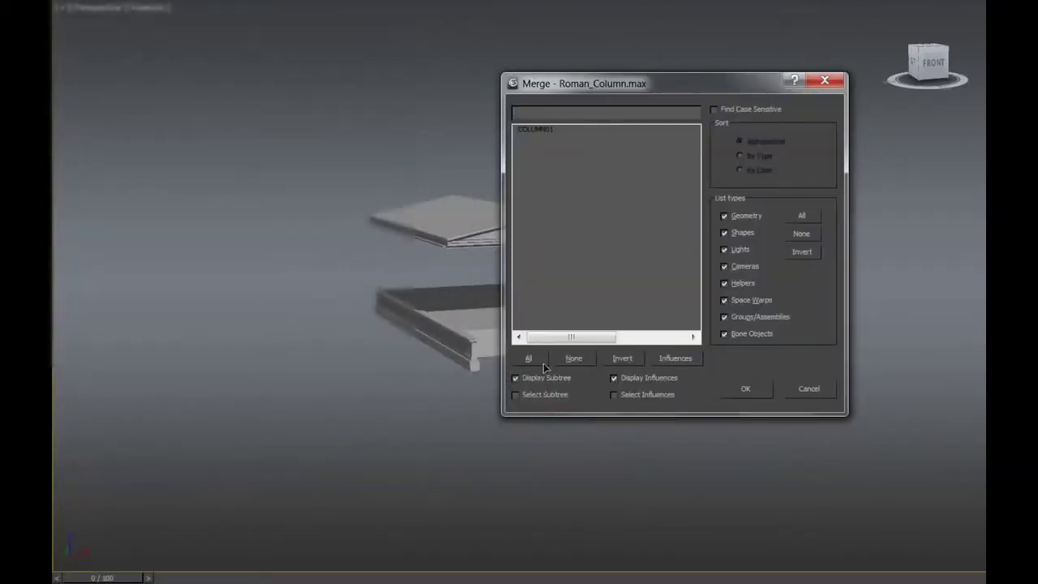
pyautogui.click(746, 389)
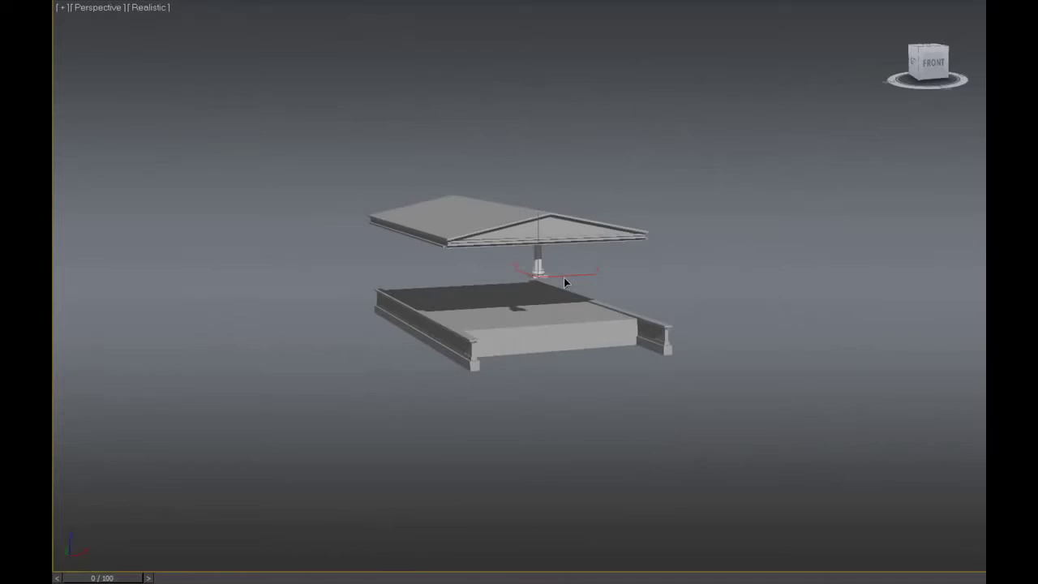
# - Move the column left of the temple and park the Scale Tool dialog at the top-right
pyautogui.press('w')
pyautogui.moveTo(565, 282); pyautogui.dragTo(370, 276)
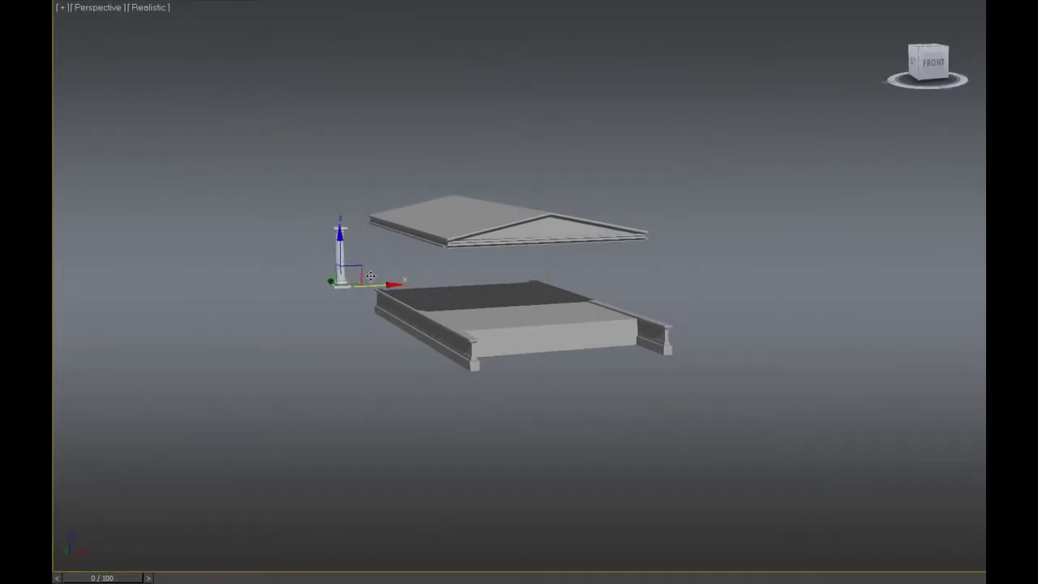
pyautogui.keyDown('alt'); pyautogui.moveTo(371, 276); pyautogui.dragTo(449, 283, button='middle'); pyautogui.keyUp('alt')
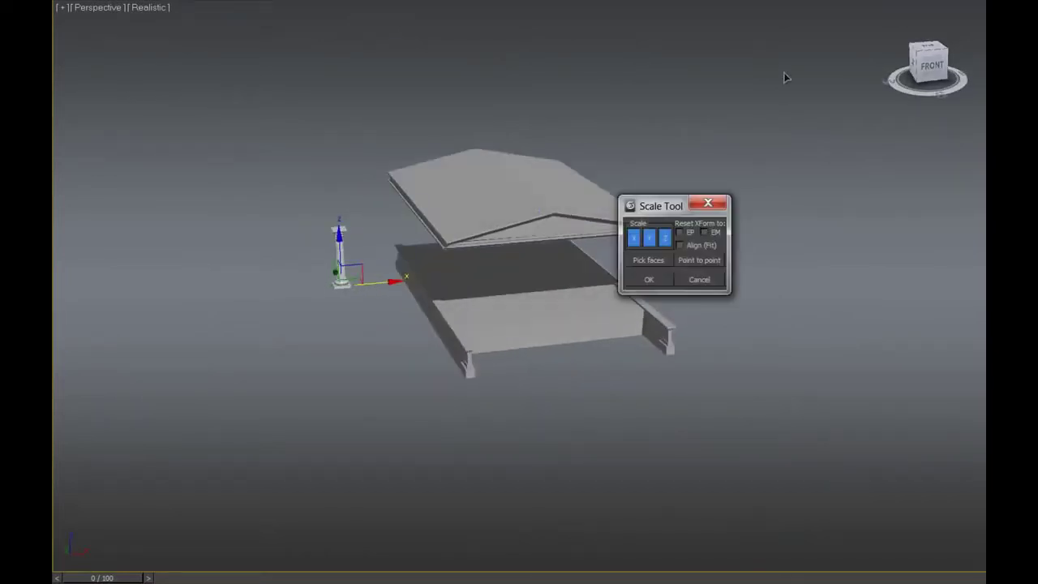
pyautogui.moveTo(683, 209); pyautogui.dragTo(811, 39)
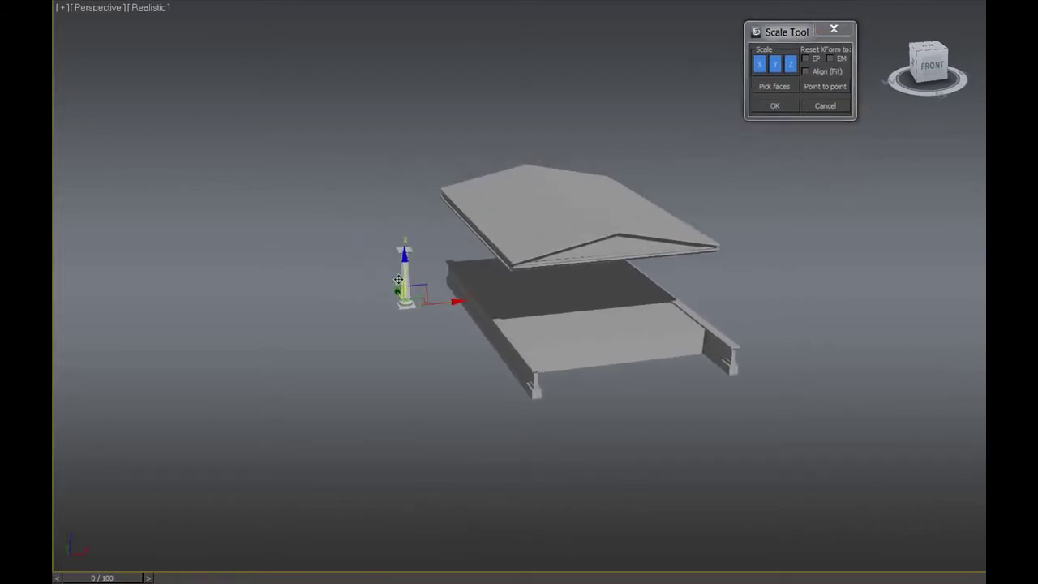
pyautogui.scroll(5, 398, 279)
pyautogui.moveTo(398, 278)
pyautogui.keyDown('alt'); pyautogui.mouseDown(button='middle')
pyautogui.moveTo(482, 273)
pyautogui.moveTo(465, 271)
pyautogui.mouseUp(button='middle'); pyautogui.keyUp('alt')
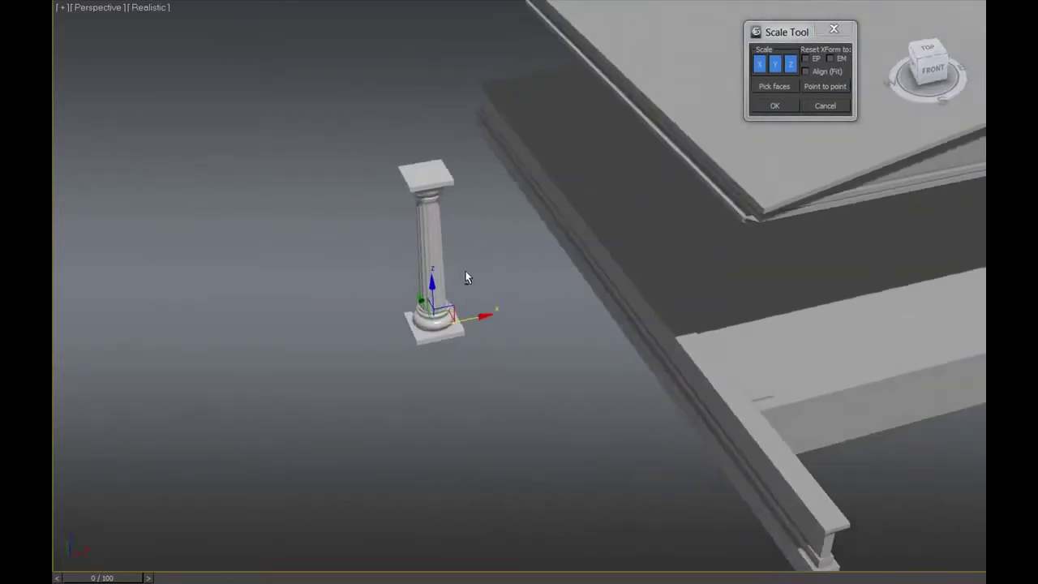
# - With Align (Fit) on, pick-face scale the column from its top face to the platform face
pyautogui.click(824, 74)
pyautogui.click(774, 88)
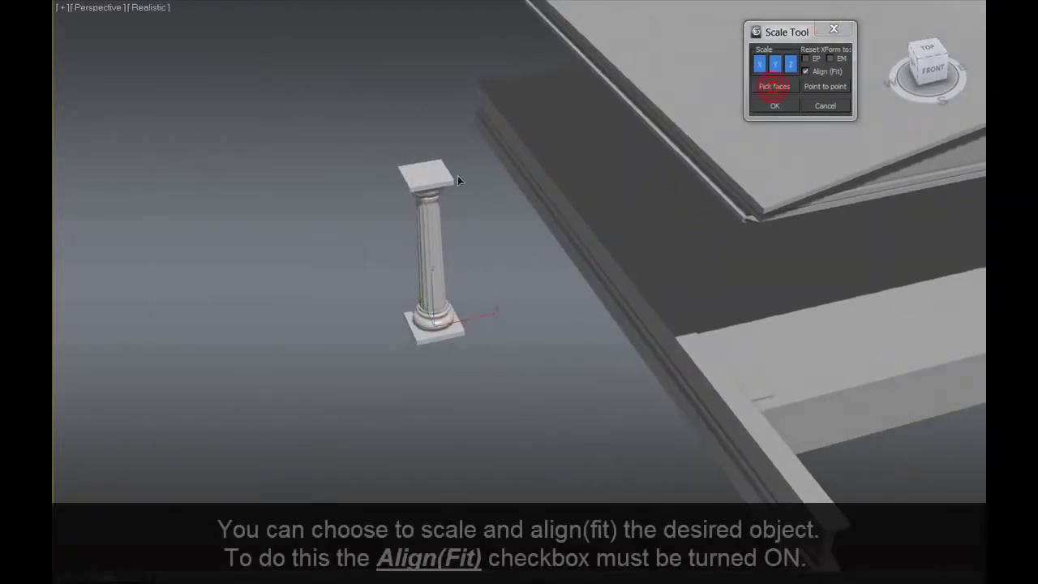
pyautogui.moveTo(497, 238)
pyautogui.keyDown('alt'); pyautogui.mouseDown(button='middle')
pyautogui.moveTo(501, 287)
pyautogui.moveTo(498, 164)
pyautogui.moveTo(450, 290)
pyautogui.mouseUp(button='middle'); pyautogui.keyUp('alt')
pyautogui.click(438, 194)
pyautogui.moveTo(514, 289)
pyautogui.keyDown('alt'); pyautogui.mouseDown(button='middle')
pyautogui.moveTo(571, 293)
pyautogui.moveTo(544, 303)
pyautogui.moveTo(549, 285)
pyautogui.mouseUp(button='middle'); pyautogui.keyUp('alt')
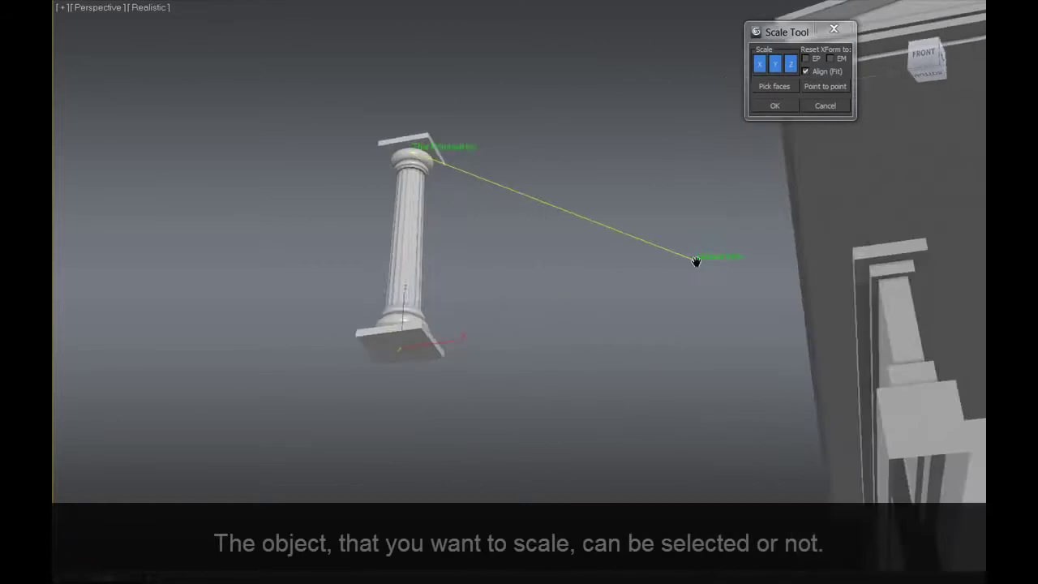
pyautogui.keyDown('alt'); pyautogui.moveTo(695, 262); pyautogui.dragTo(491, 315, button='middle'); pyautogui.keyUp('alt')
pyautogui.scroll(-3, 492, 312)
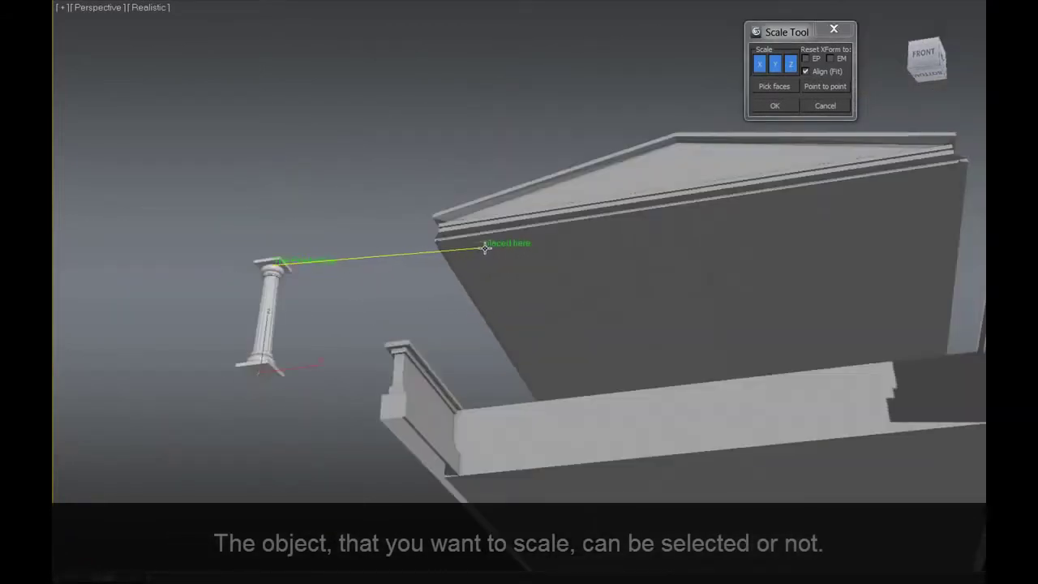
pyautogui.moveTo(493, 239)
pyautogui.keyDown('alt'); pyautogui.mouseDown(button='middle')
pyautogui.moveTo(592, 308)
pyautogui.moveTo(520, 444)
pyautogui.mouseUp(button='middle'); pyautogui.keyUp('alt')
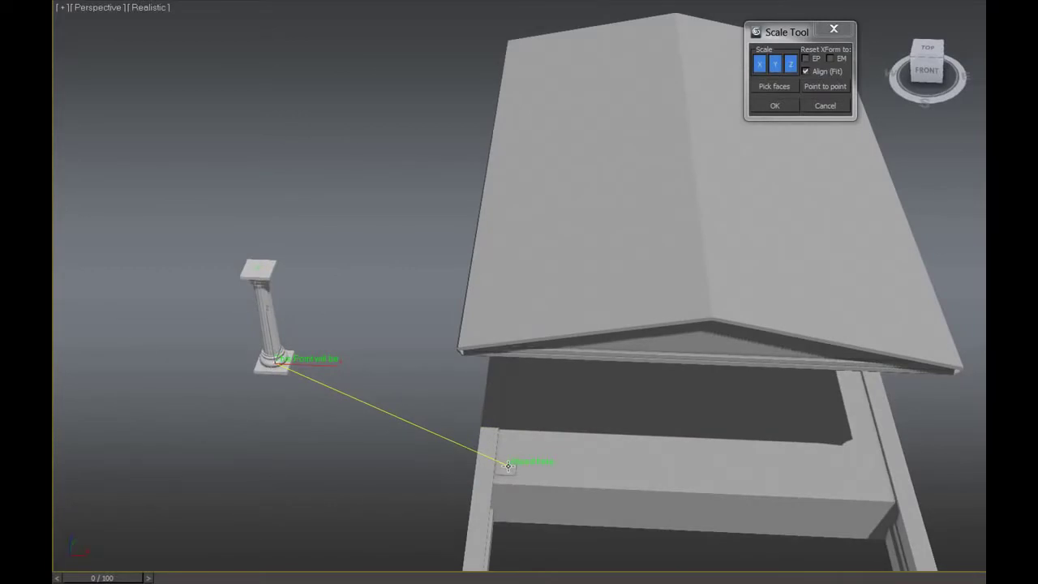
pyautogui.click(508, 466)
# - Nudge the scaled column slightly along X on the temple floor
pyautogui.moveTo(570, 432)
pyautogui.keyDown('alt'); pyautogui.mouseDown(button='middle')
pyautogui.moveTo(625, 384)
pyautogui.moveTo(637, 422)
pyautogui.mouseUp(button='middle'); pyautogui.keyUp('alt')
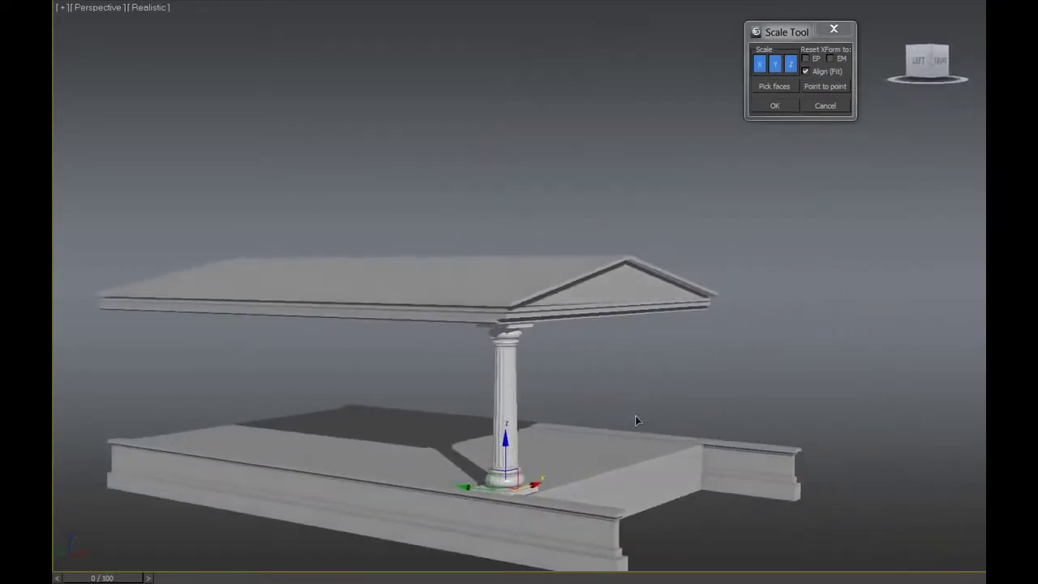
pyautogui.scroll(5, 562, 369)
pyautogui.moveTo(655, 351)
pyautogui.keyDown('alt'); pyautogui.mouseDown(button='middle')
pyautogui.moveTo(547, 360)
pyautogui.moveTo(602, 367)
pyautogui.mouseUp(button='middle'); pyautogui.keyUp('alt')
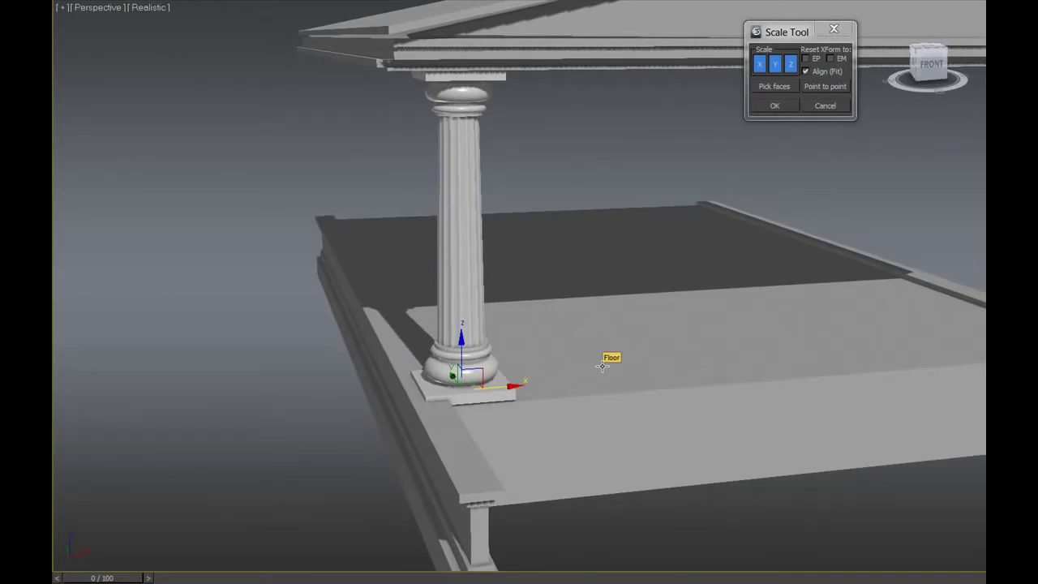
pyautogui.moveTo(503, 389); pyautogui.dragTo(528, 389)
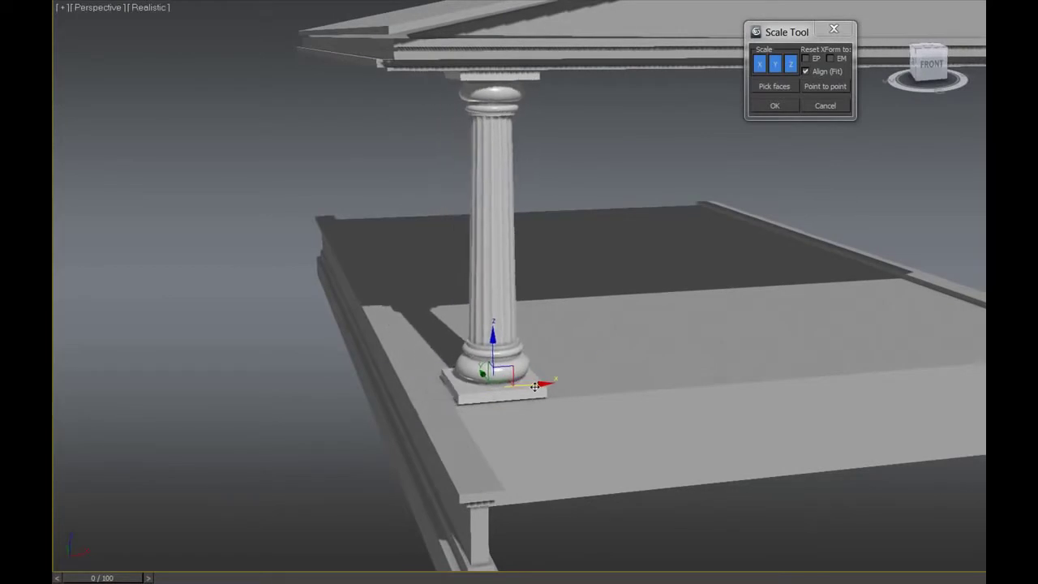
pyautogui.moveTo(630, 410)
pyautogui.keyDown('alt'); pyautogui.mouseDown(button='middle')
pyautogui.moveTo(602, 394)
pyautogui.moveTo(584, 401)
pyautogui.moveTo(616, 401)
pyautogui.mouseUp(button='middle'); pyautogui.keyUp('alt')
pyautogui.scroll(-3, 681, 388)
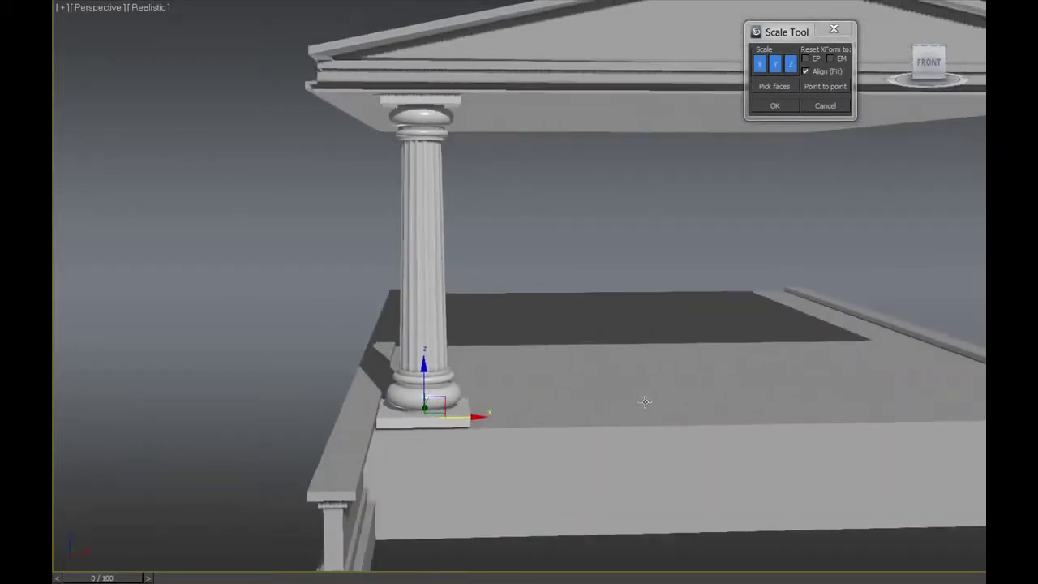
pyautogui.scroll(-2, 644, 398)
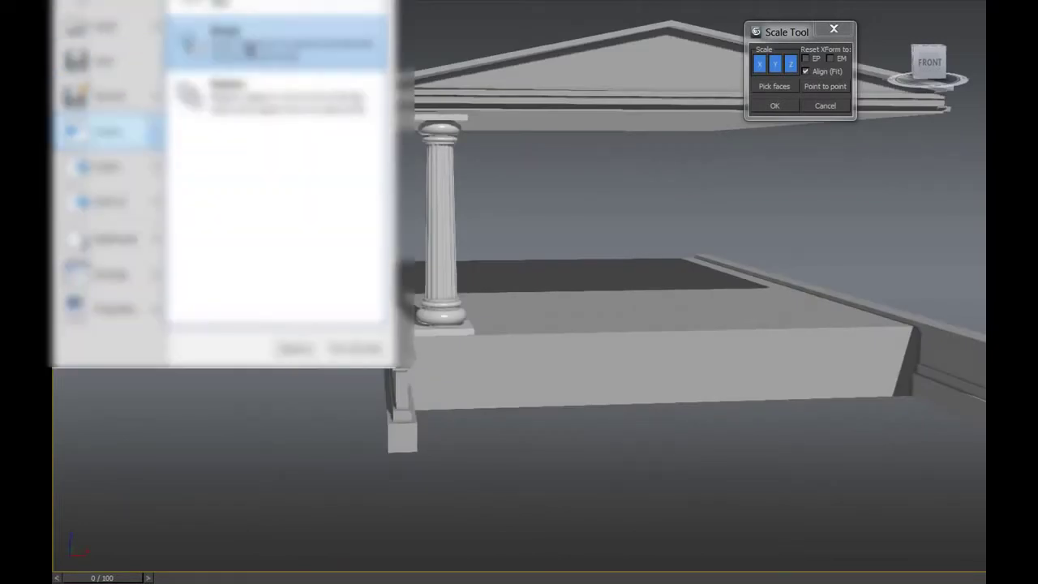
# - Merge the Stairs object from Stone_Stairs.max and view it with edged faces beside the platform
pyautogui.click(248, 40)
pyautogui.doubleClick(128, 302)
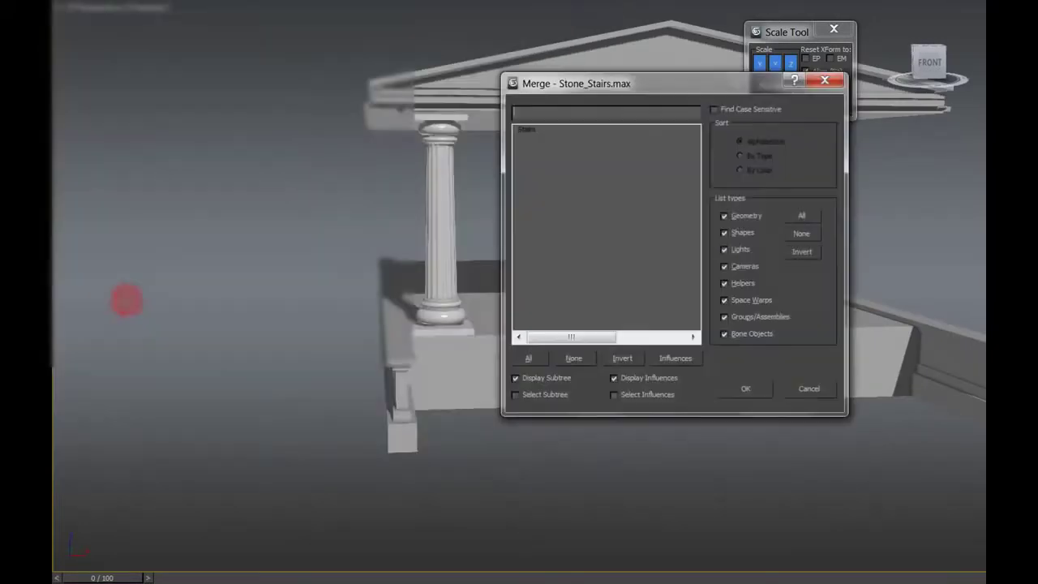
pyautogui.click(734, 390)
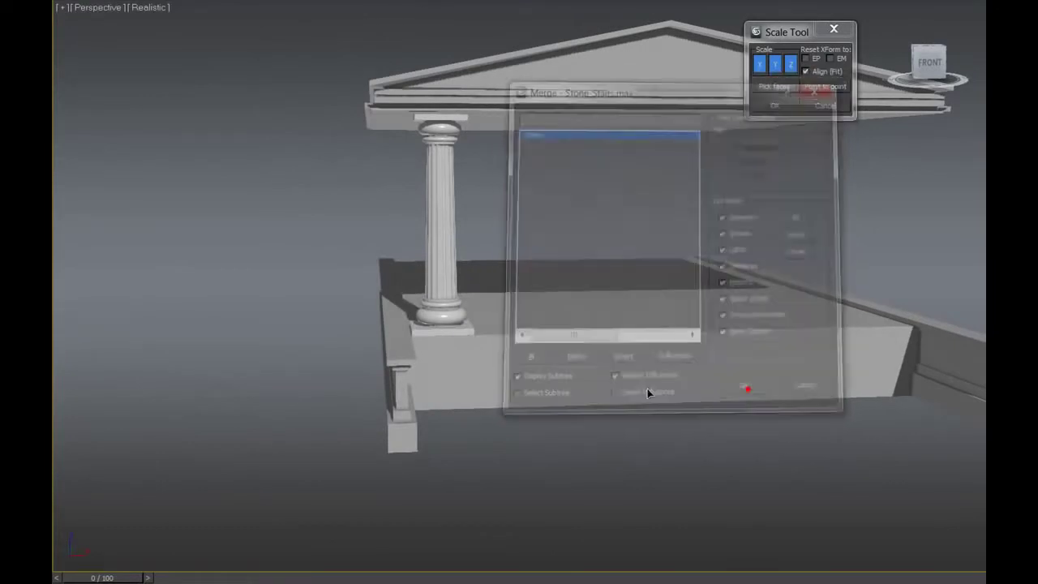
pyautogui.keyDown('alt'); pyautogui.moveTo(541, 431); pyautogui.dragTo(507, 444, button='middle'); pyautogui.keyUp('alt')
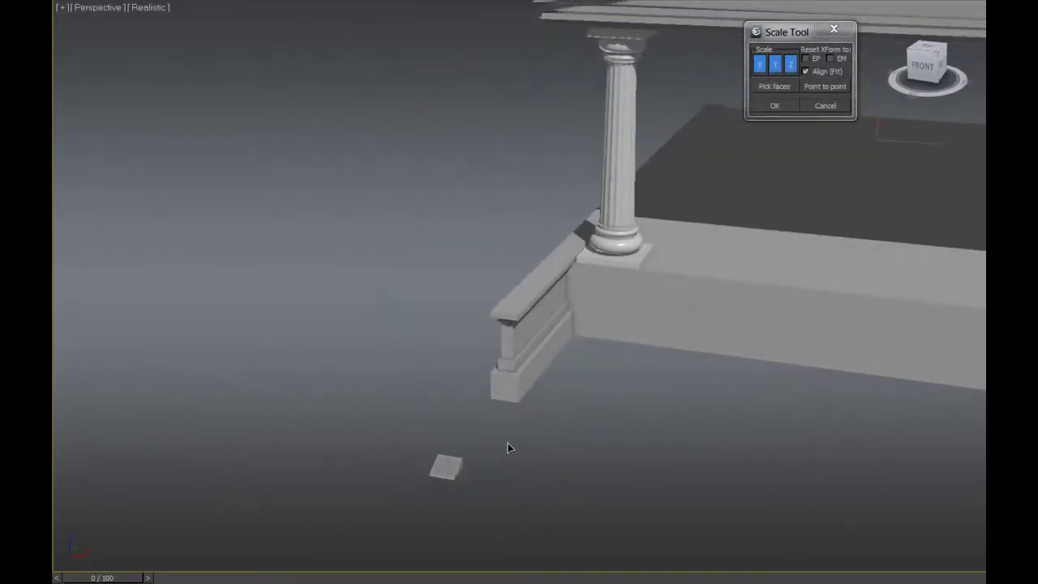
pyautogui.press('F4')
pyautogui.scroll(3, 508, 443)
pyautogui.moveTo(502, 404); pyautogui.dragTo(482, 381, button='middle')
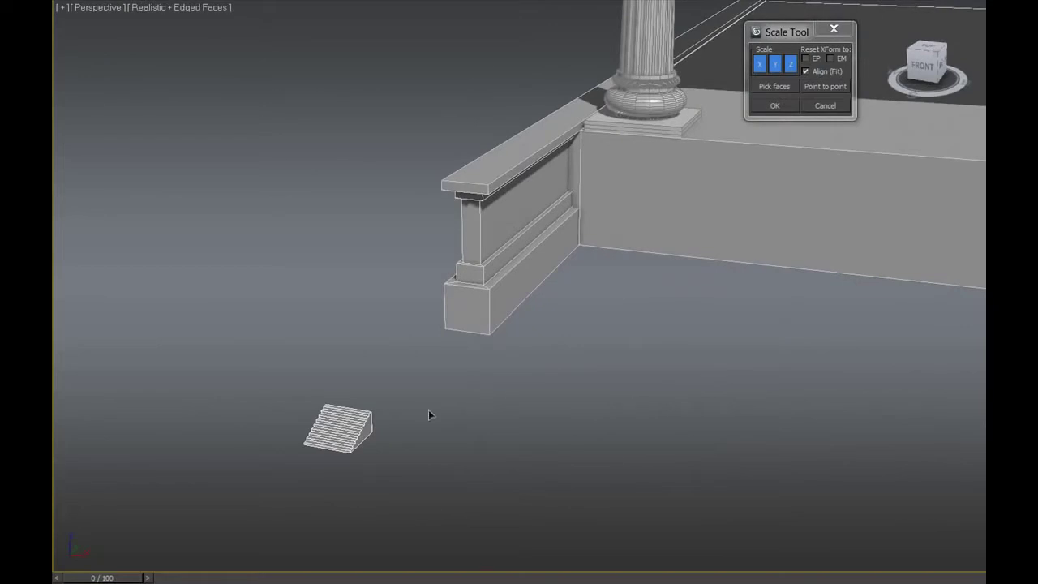
# - Select the stairs and move them against the temple platform wall
pyautogui.click(366, 421)
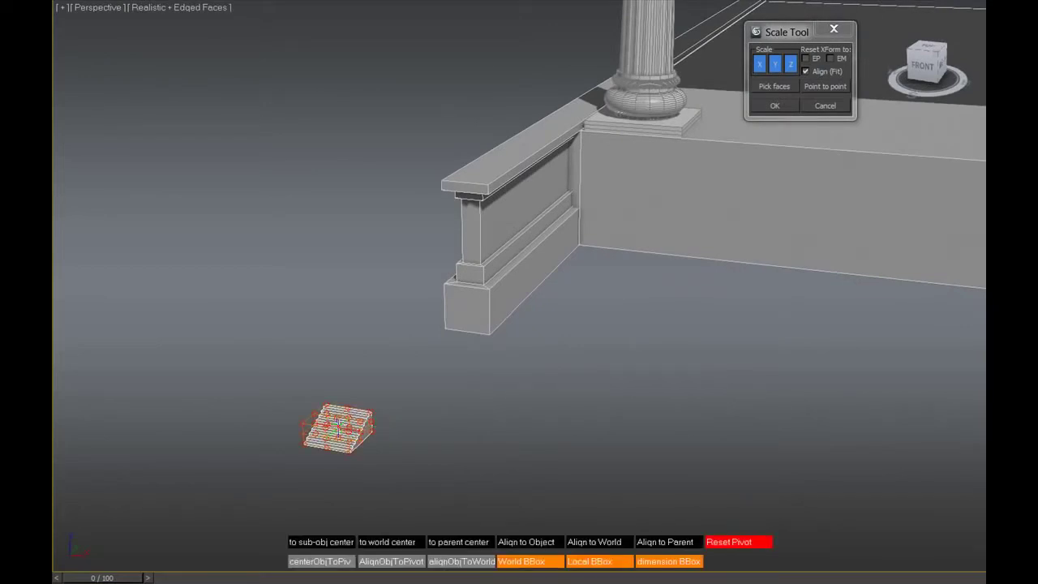
pyautogui.click(339, 425)
pyautogui.keyDown('alt'); pyautogui.moveTo(377, 430); pyautogui.dragTo(382, 447, button='middle'); pyautogui.keyUp('alt')
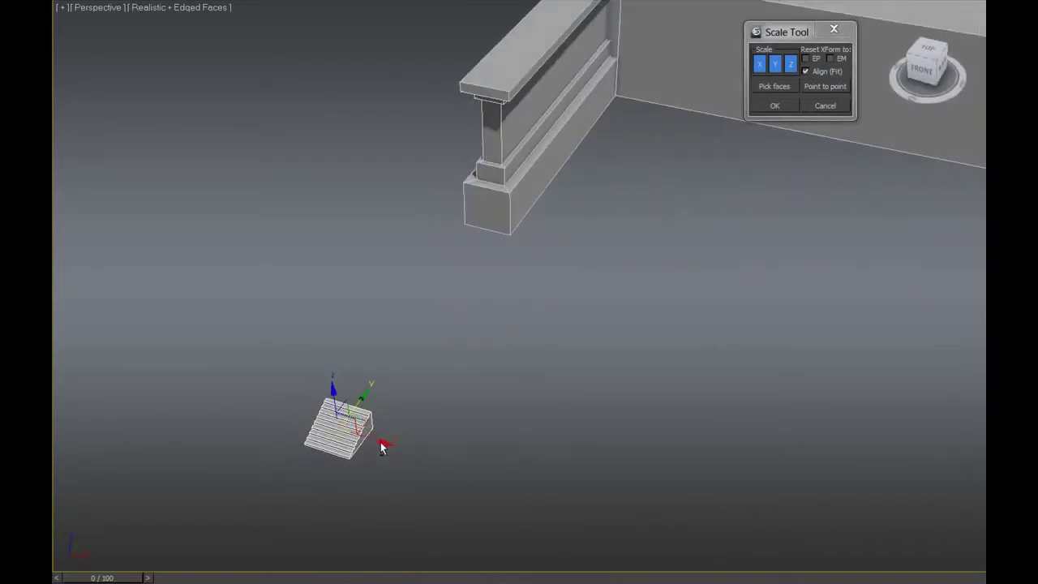
pyautogui.moveTo(366, 417); pyautogui.dragTo(653, 253)
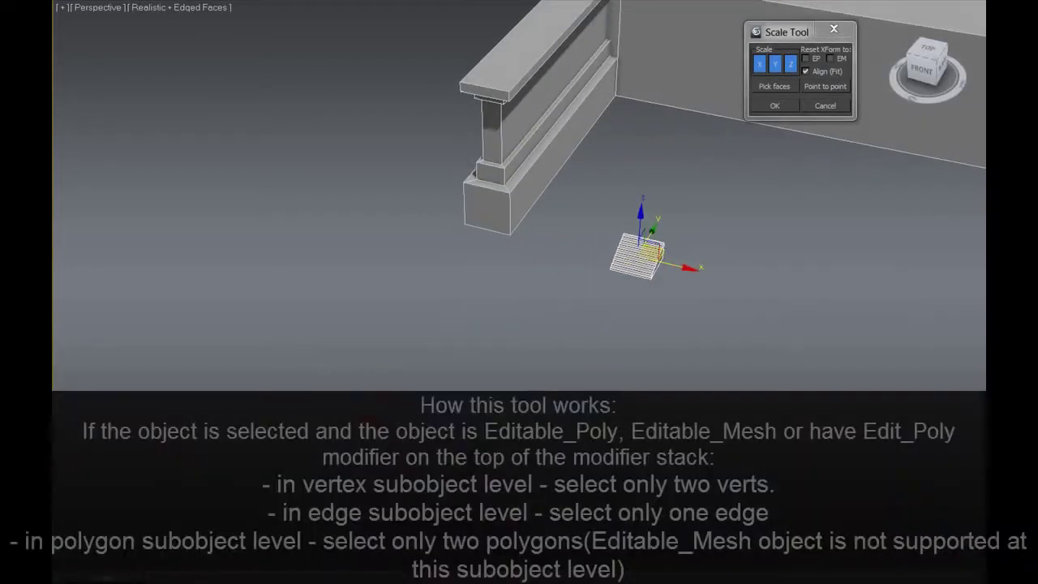
pyautogui.keyDown('alt'); pyautogui.moveTo(933, 234); pyautogui.dragTo(621, 264, button='middle'); pyautogui.keyUp('alt')
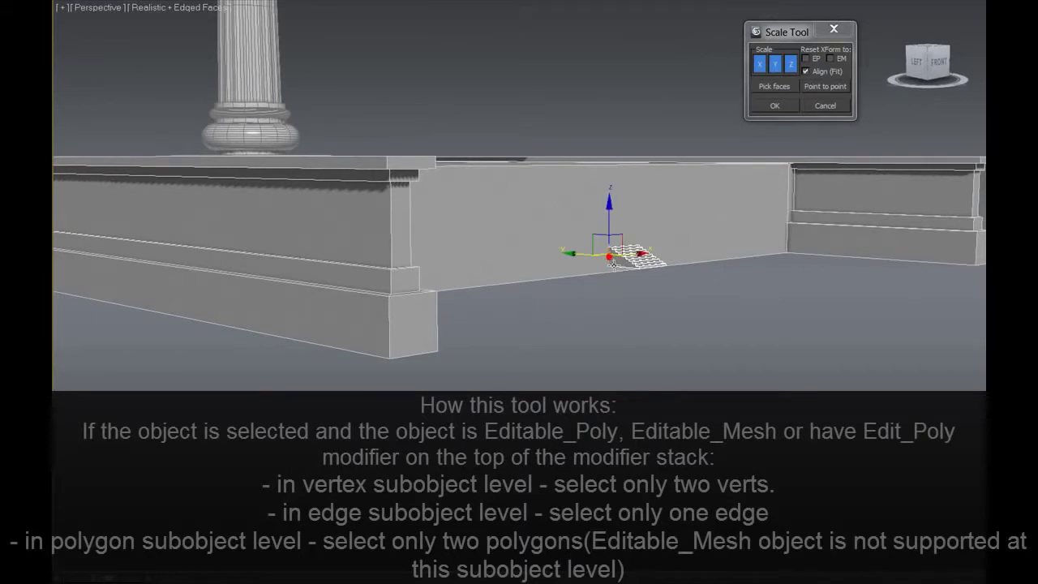
pyautogui.scroll(5, 663, 298)
pyautogui.scroll(3, 654, 308)
pyautogui.scroll(-3, 654, 309)
pyautogui.scroll(-2, 653, 312)
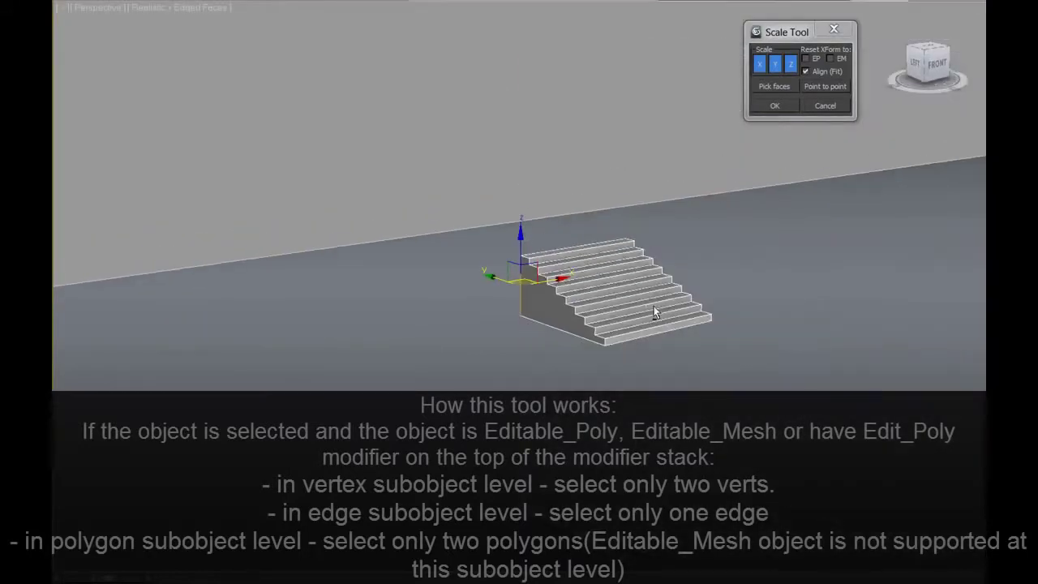
pyautogui.scroll(-3, 653, 305)
pyautogui.keyDown('alt'); pyautogui.moveTo(658, 299); pyautogui.dragTo(611, 283, button='middle'); pyautogui.keyUp('alt')
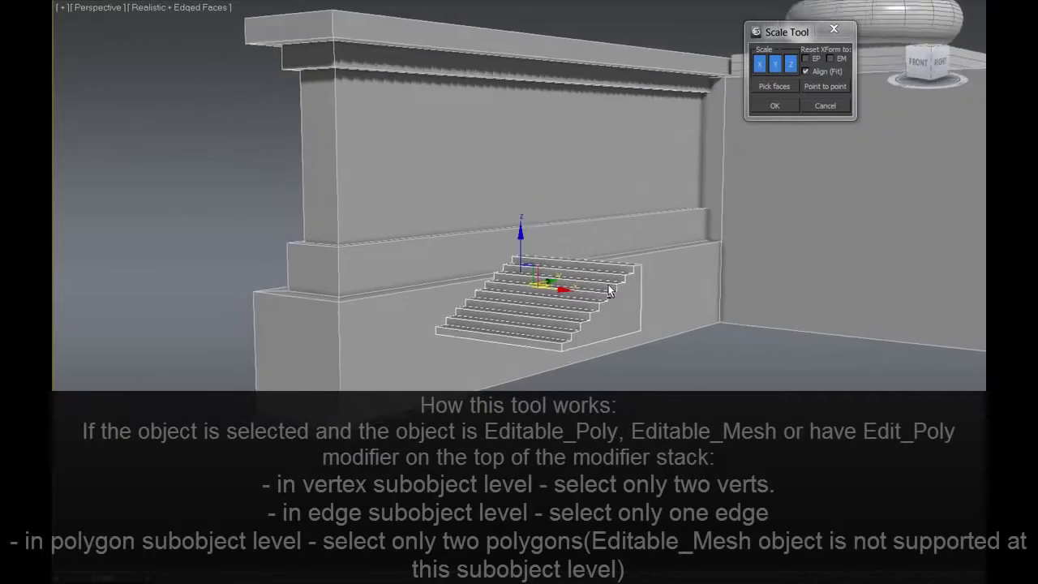
pyautogui.scroll(3, 684, 277)
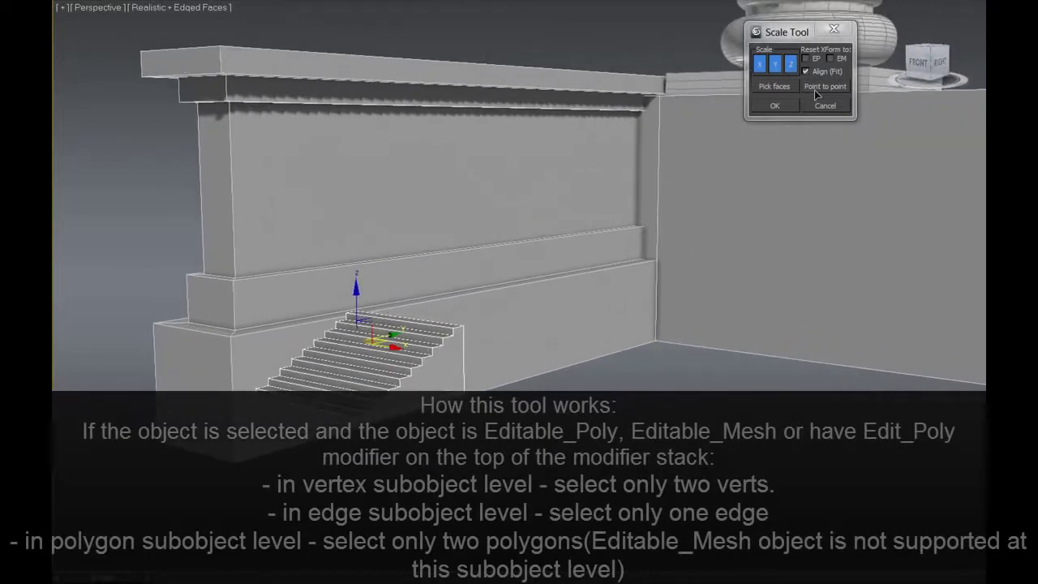
# - Point-to-point scale the stairs from a stair point to the wall-top and floor-corner points
pyautogui.click(825, 86)
pyautogui.click(356, 307)
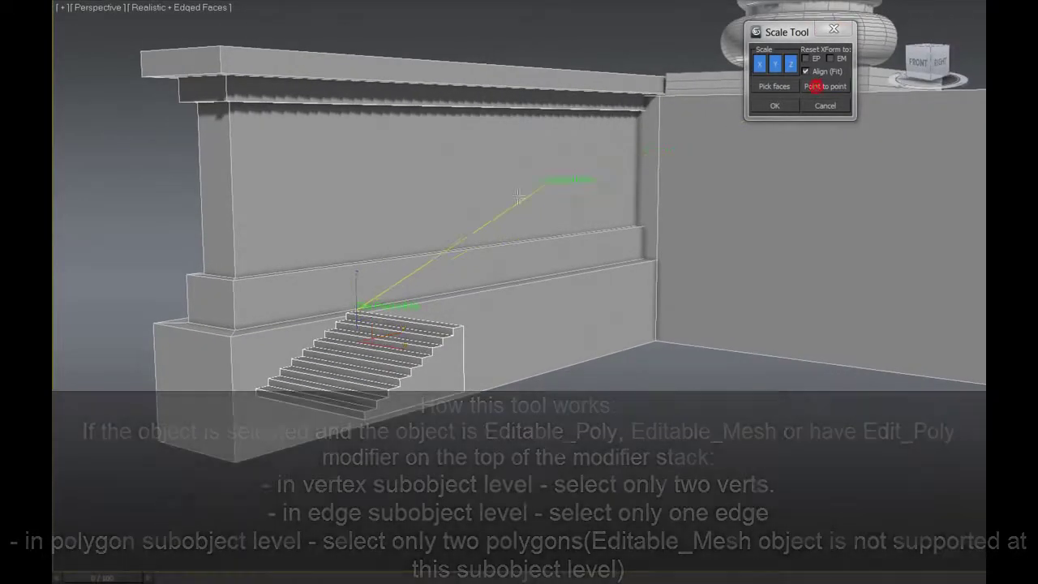
pyautogui.click(658, 96)
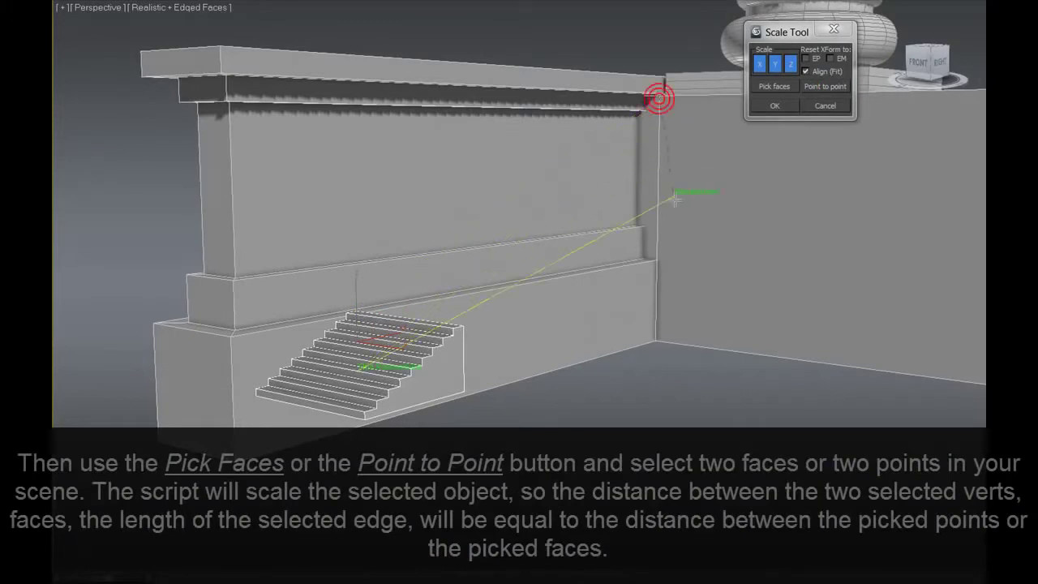
pyautogui.click(657, 344)
pyautogui.scroll(-4, 707, 256)
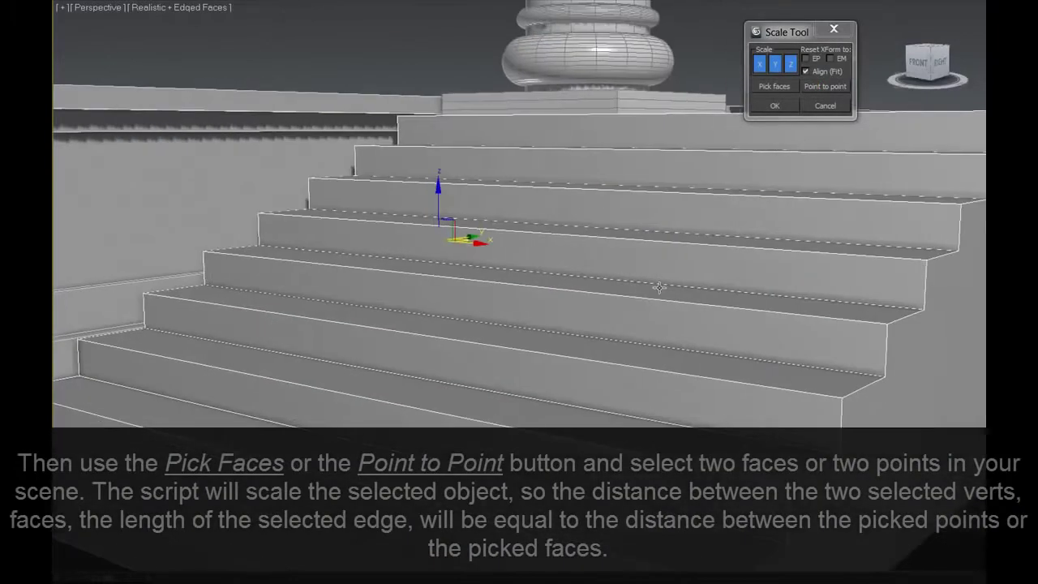
pyautogui.moveTo(707, 249)
pyautogui.keyDown('alt'); pyautogui.mouseDown(button='middle')
pyautogui.moveTo(692, 308)
pyautogui.moveTo(711, 290)
pyautogui.moveTo(730, 228)
pyautogui.mouseUp(button='middle'); pyautogui.keyUp('alt')
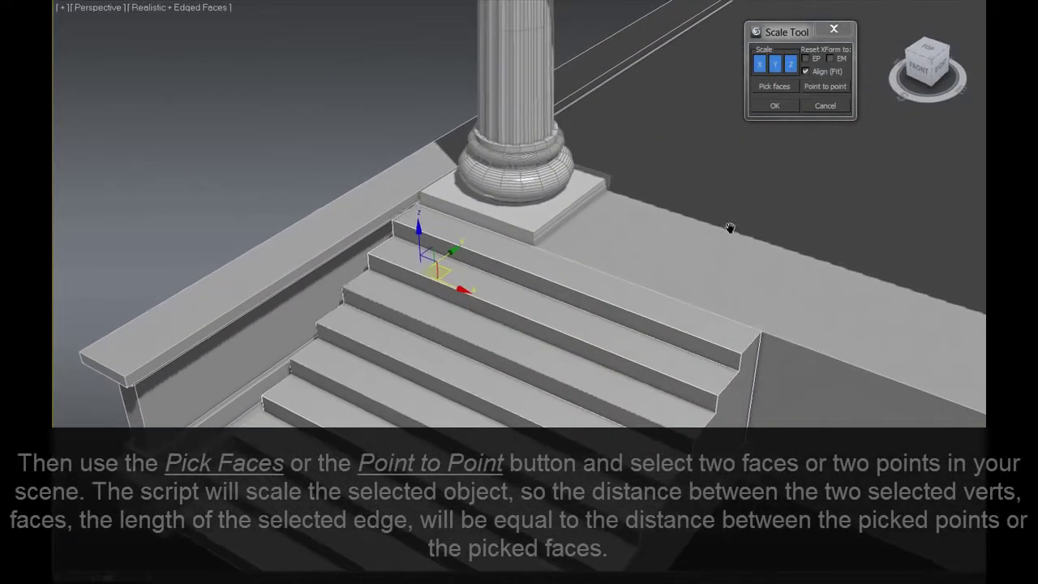
# - Limit Scale Tool to the X axis and select the stair-edge vertices
pyautogui.click(790, 65)
pyautogui.click(780, 65)
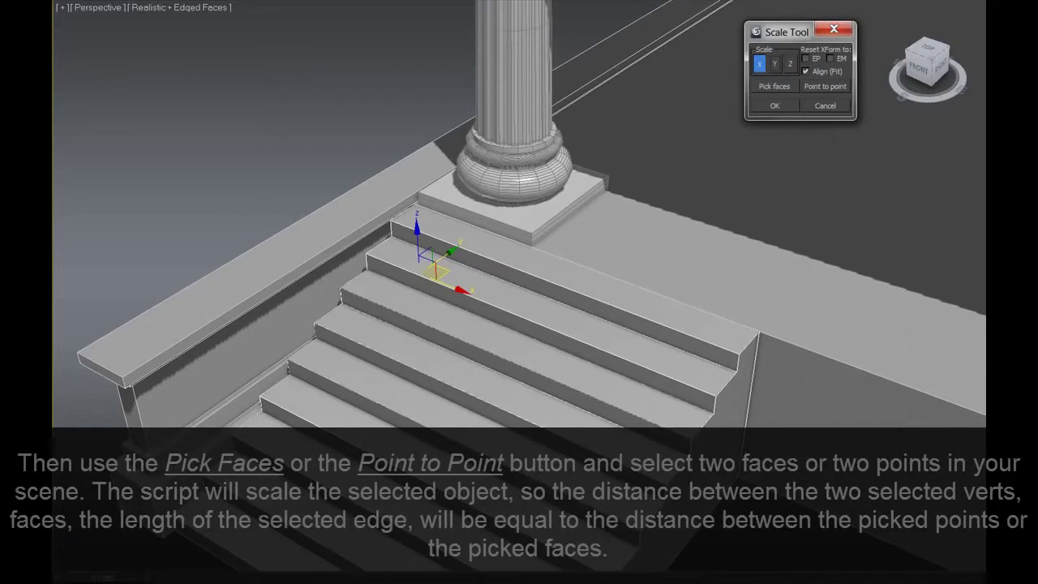
pyautogui.click(760, 334)
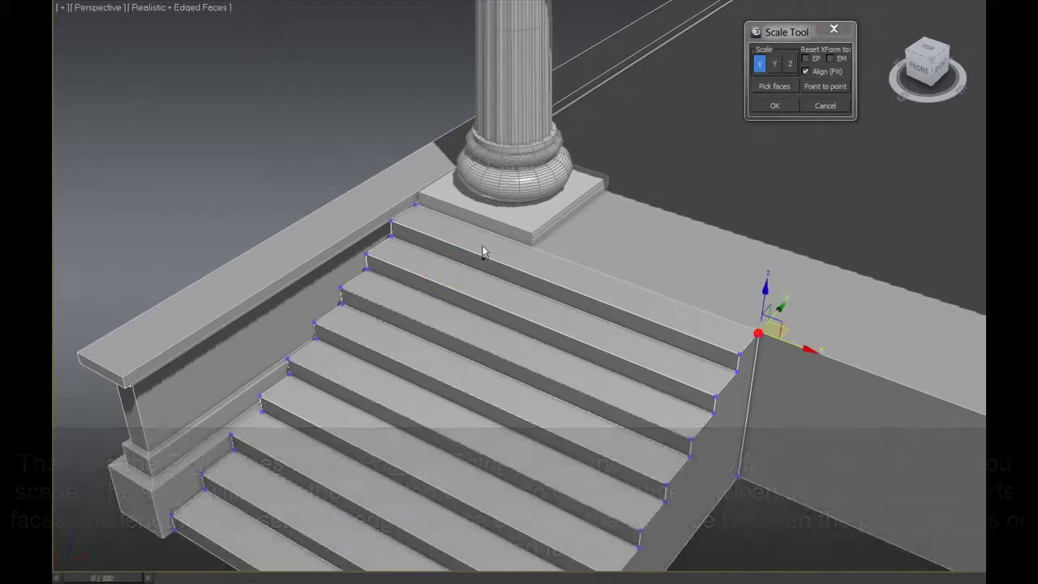
pyautogui.keyDown('ctrl'); pyautogui.click(416, 205); pyautogui.keyUp('ctrl')
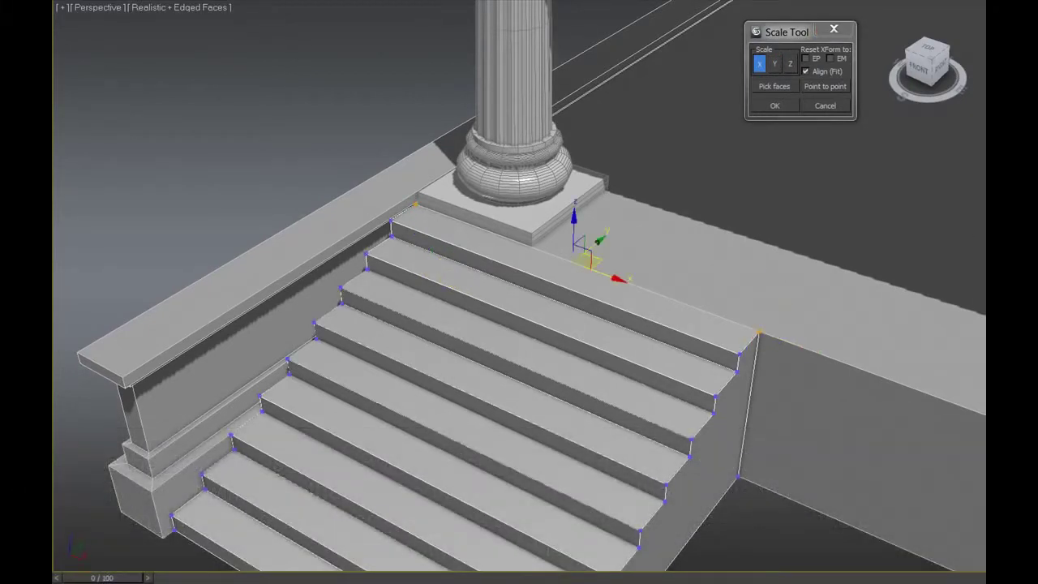
# - Point-to-point stretch the stairs from the top stair corner to the wall corner
pyautogui.click(827, 87)
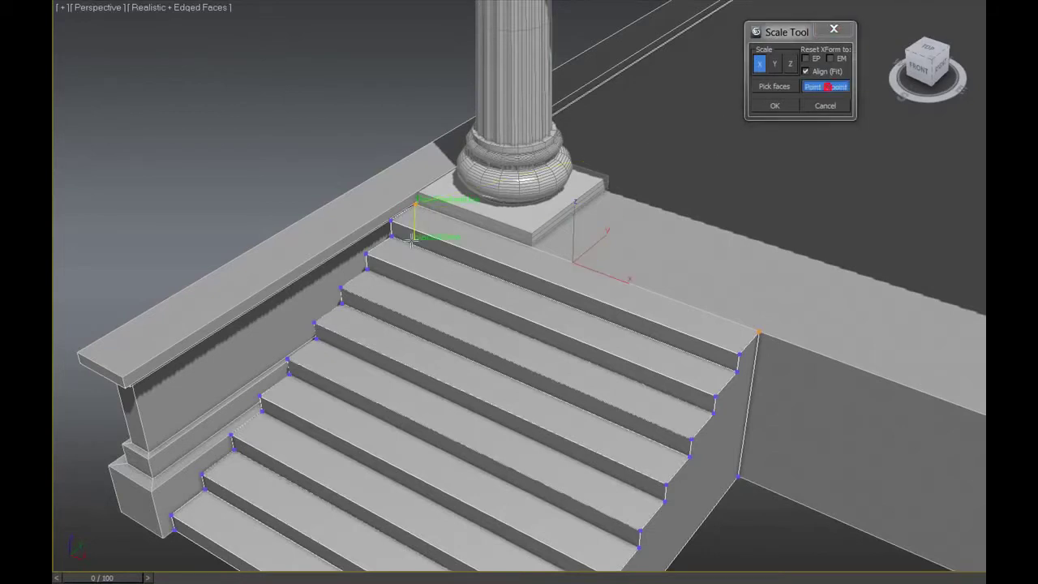
pyautogui.click(756, 332)
pyautogui.moveTo(756, 332)
pyautogui.keyDown('alt'); pyautogui.mouseDown(button='middle')
pyautogui.moveTo(708, 292)
pyautogui.moveTo(610, 361)
pyautogui.mouseUp(button='middle'); pyautogui.keyUp('alt')
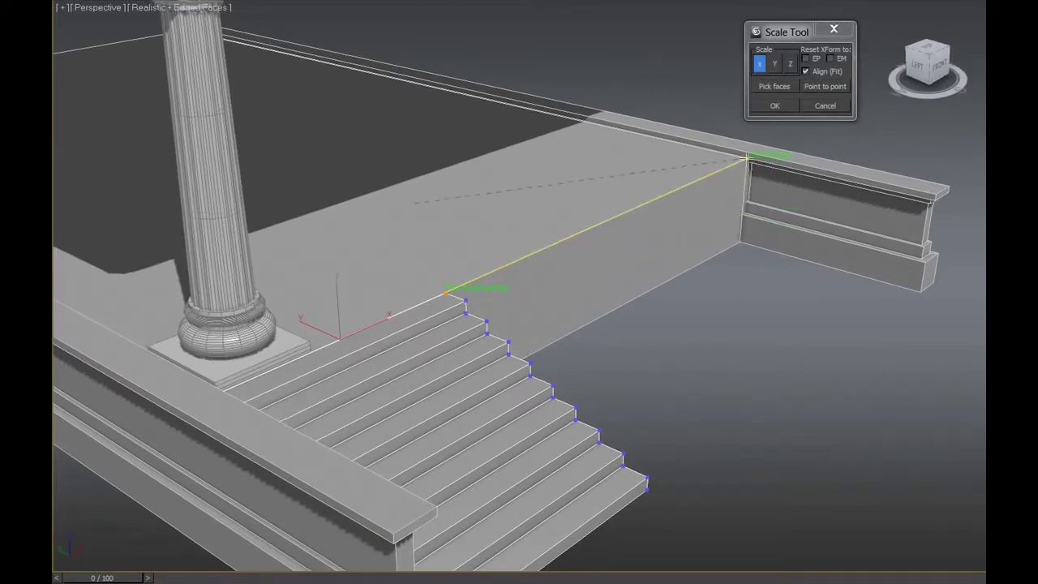
pyautogui.click(746, 157)
pyautogui.keyDown('alt'); pyautogui.moveTo(772, 294); pyautogui.dragTo(751, 273, button='middle'); pyautogui.keyUp('alt')
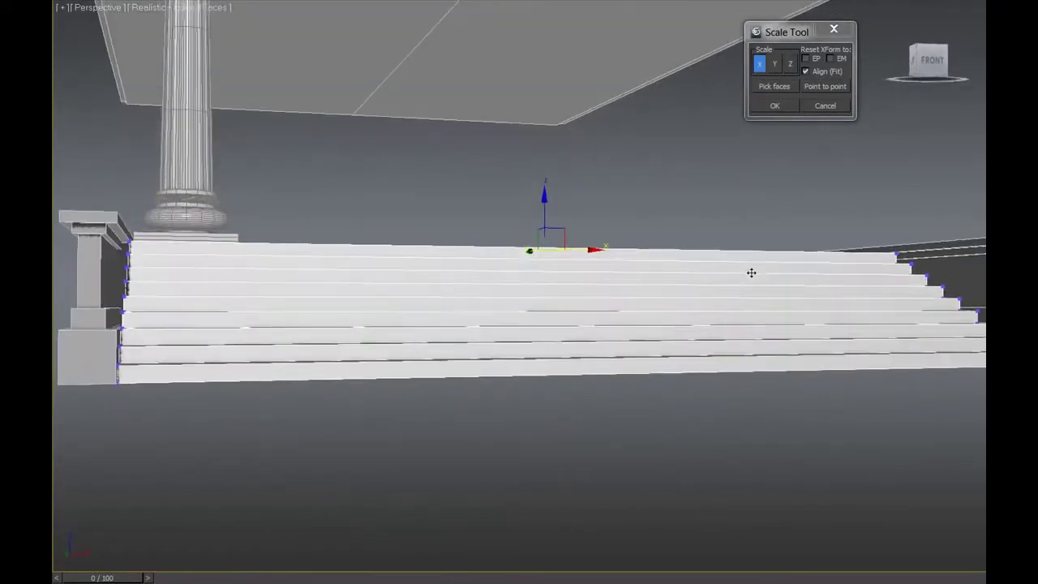
pyautogui.moveTo(679, 269)
pyautogui.keyDown('alt'); pyautogui.mouseDown(button='middle')
pyautogui.moveTo(630, 283)
pyautogui.moveTo(738, 298)
pyautogui.mouseUp(button='middle'); pyautogui.keyUp('alt')
pyautogui.scroll(-3, 684, 301)
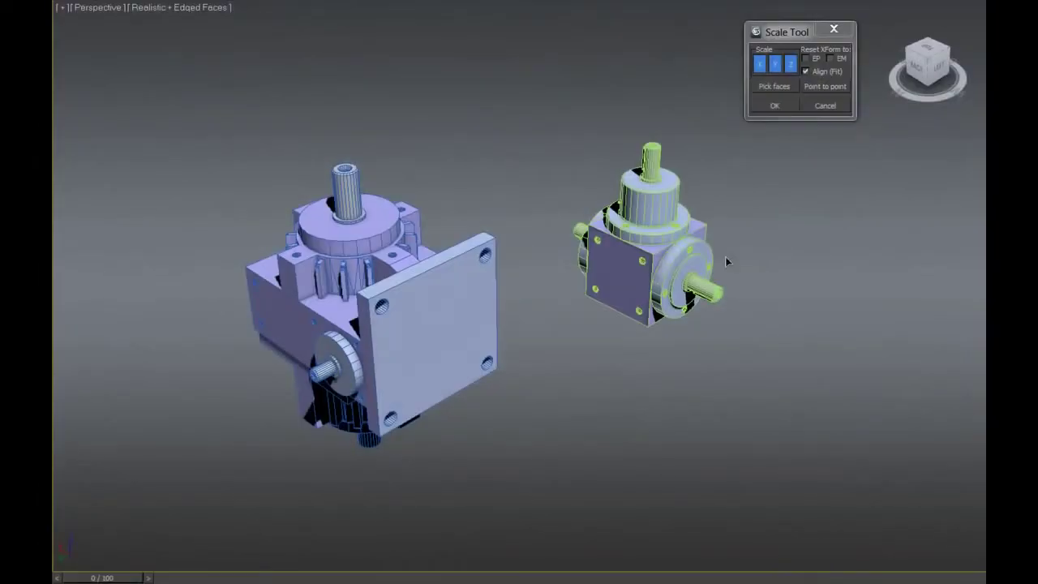
# - Point-to-point scale the right gearbox from its housing corner onto the left gearbox's mounting plate
pyautogui.click(685, 256)
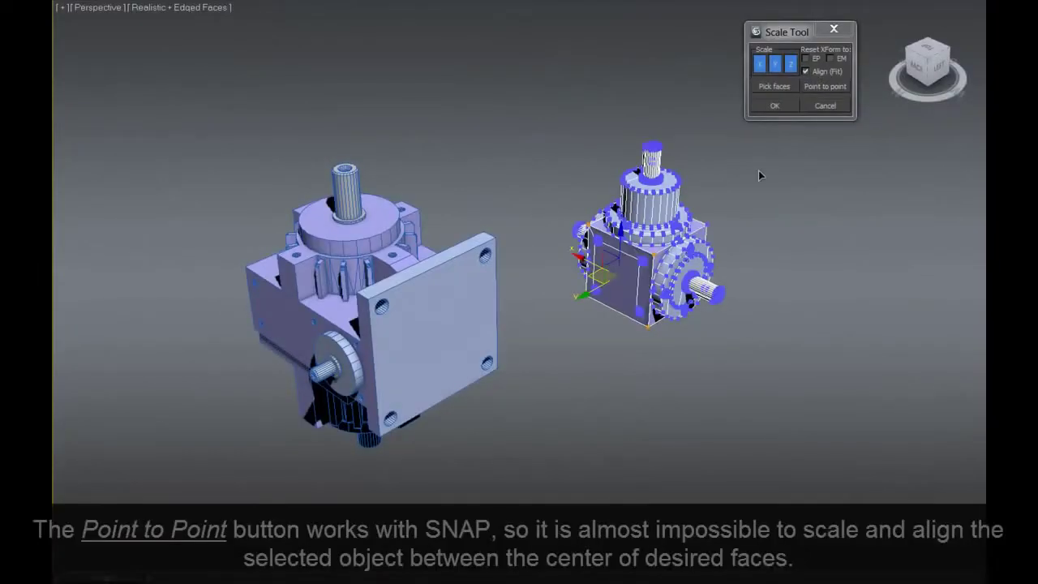
pyautogui.click(653, 255)
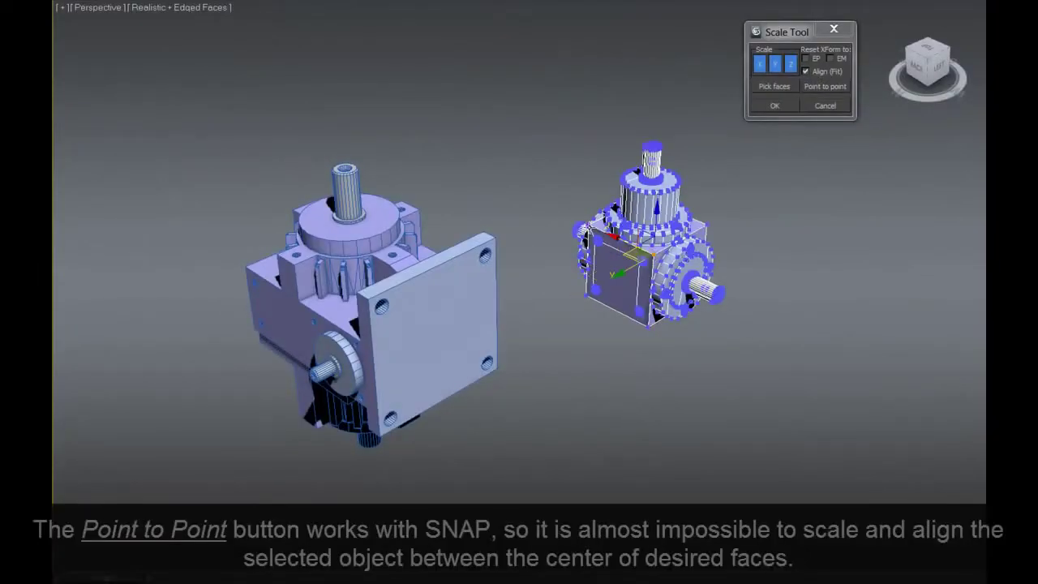
pyautogui.click(581, 223)
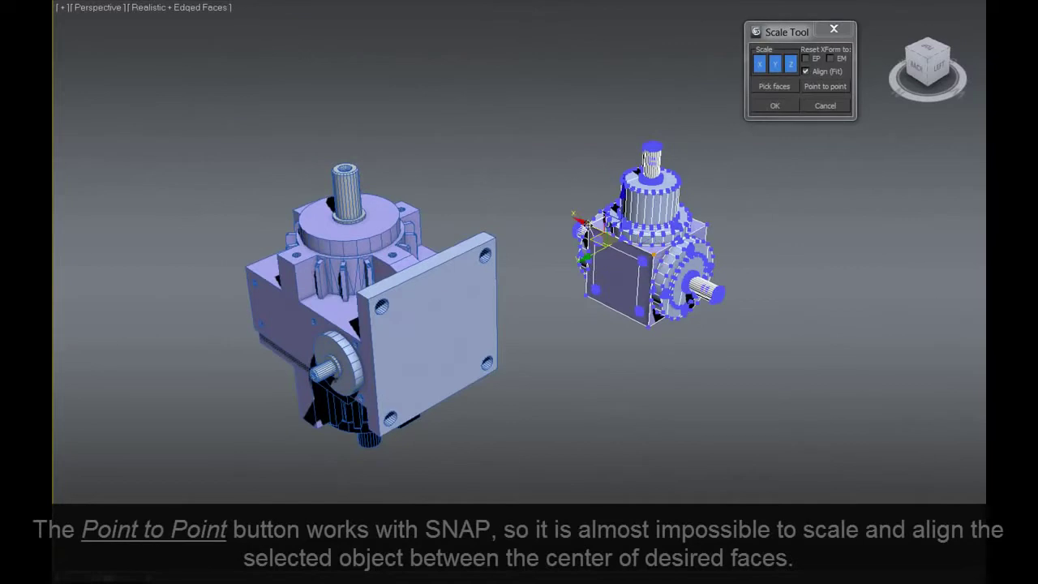
pyautogui.click(819, 87)
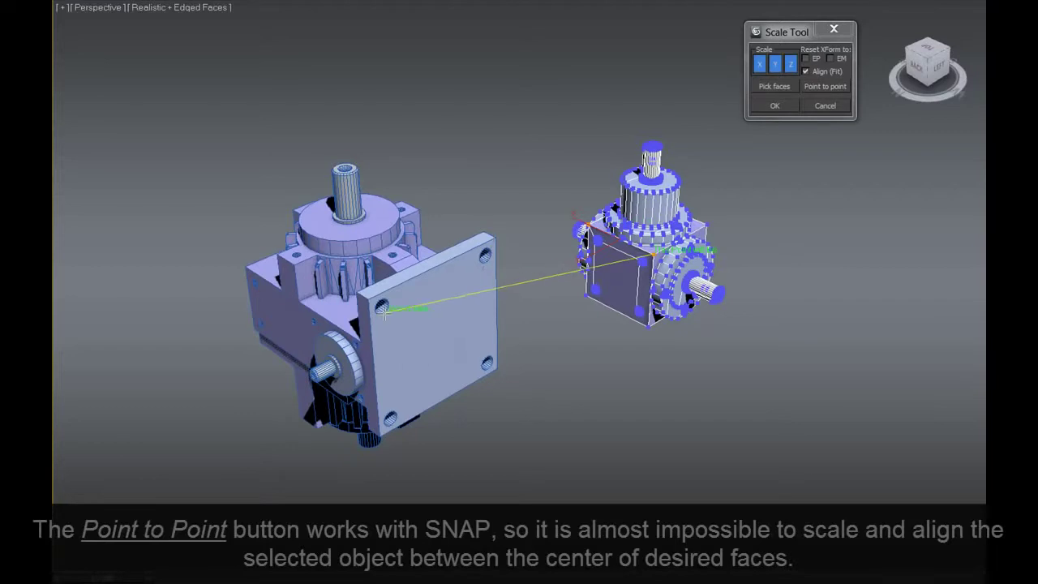
pyautogui.click(369, 296)
pyautogui.moveTo(369, 296)
pyautogui.keyDown('alt'); pyautogui.mouseDown(button='middle')
pyautogui.moveTo(560, 236)
pyautogui.moveTo(646, 257)
pyautogui.moveTo(519, 292)
pyautogui.moveTo(711, 278)
pyautogui.moveTo(582, 293)
pyautogui.moveTo(687, 321)
pyautogui.mouseUp(button='middle'); pyautogui.keyUp('alt')
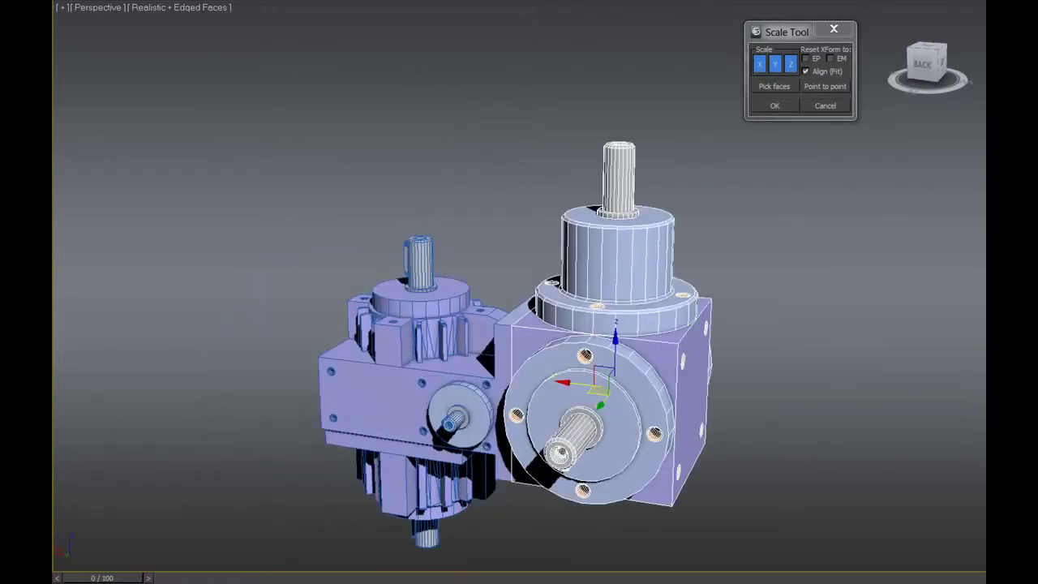
pyautogui.click(689, 318)
pyautogui.moveTo(611, 323)
pyautogui.keyDown('alt'); pyautogui.mouseDown(button='middle')
pyautogui.moveTo(741, 244)
pyautogui.moveTo(568, 251)
pyautogui.mouseUp(button='middle'); pyautogui.keyUp('alt')
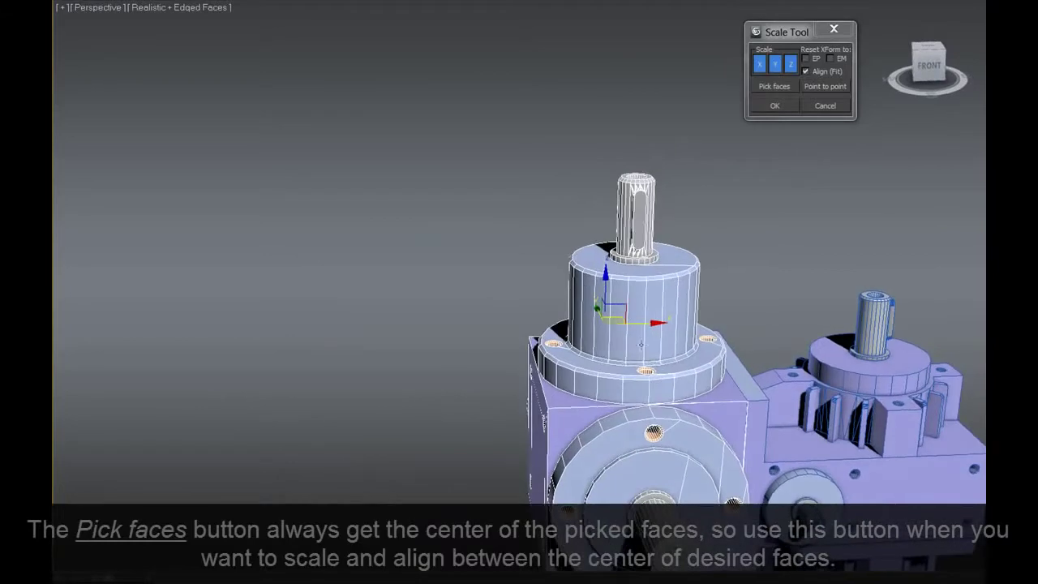
pyautogui.click(663, 395)
pyautogui.moveTo(664, 394)
pyautogui.keyDown('alt'); pyautogui.mouseDown(button='middle')
pyautogui.moveTo(833, 301)
pyautogui.moveTo(829, 166)
pyautogui.mouseUp(button='middle'); pyautogui.keyUp('alt')
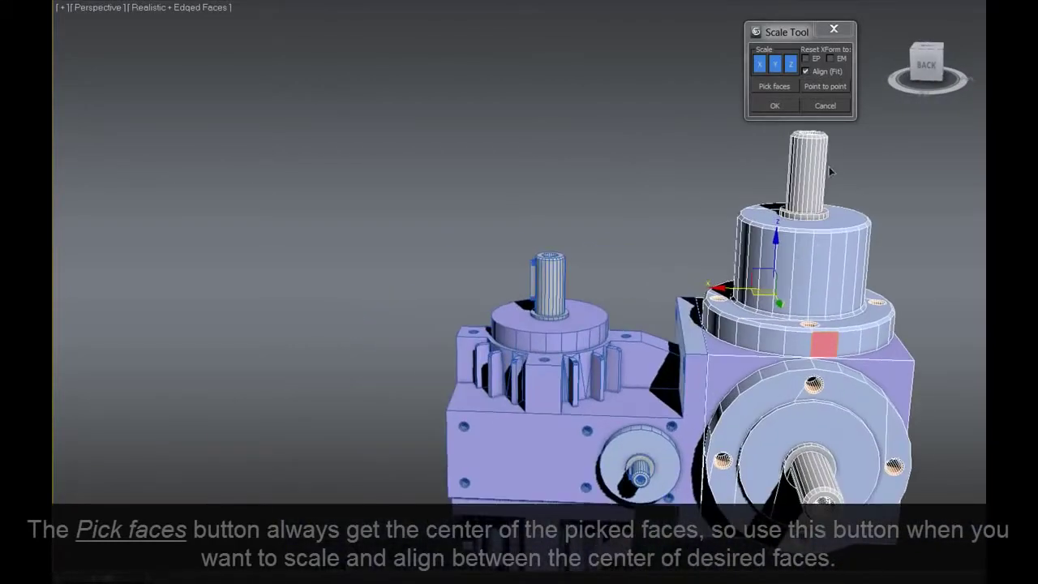
pyautogui.click(783, 89)
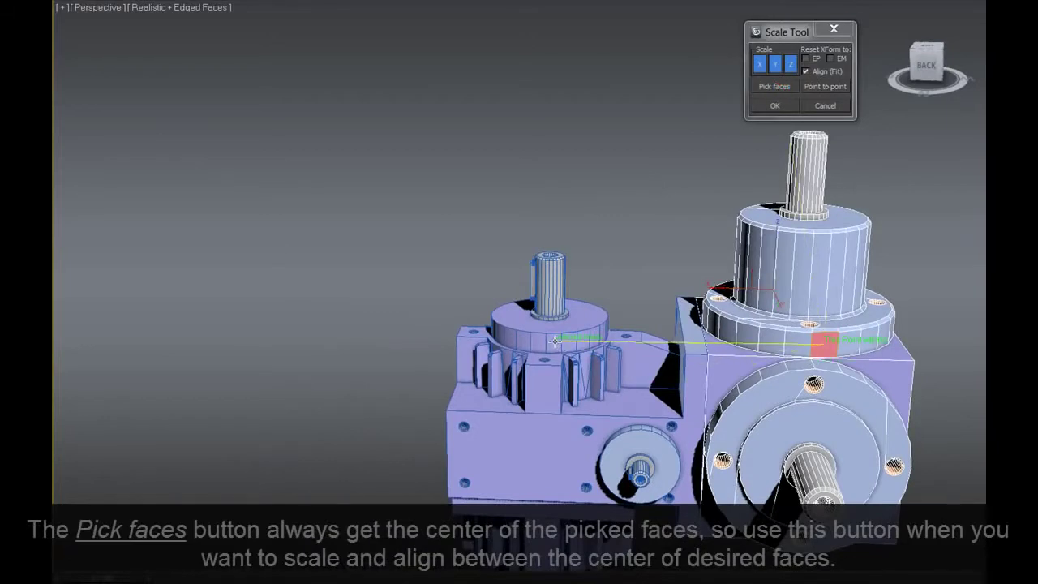
pyautogui.keyDown('alt'); pyautogui.moveTo(555, 341); pyautogui.dragTo(831, 354, button='middle'); pyautogui.keyUp('alt')
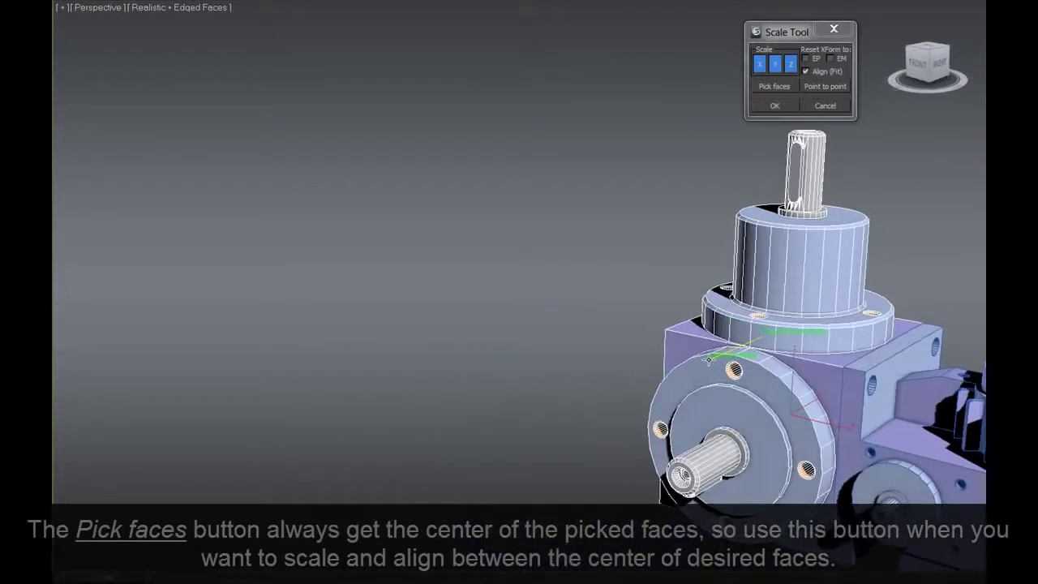
pyautogui.scroll(-3, 831, 355)
pyautogui.moveTo(758, 333); pyautogui.dragTo(620, 328, button='middle')
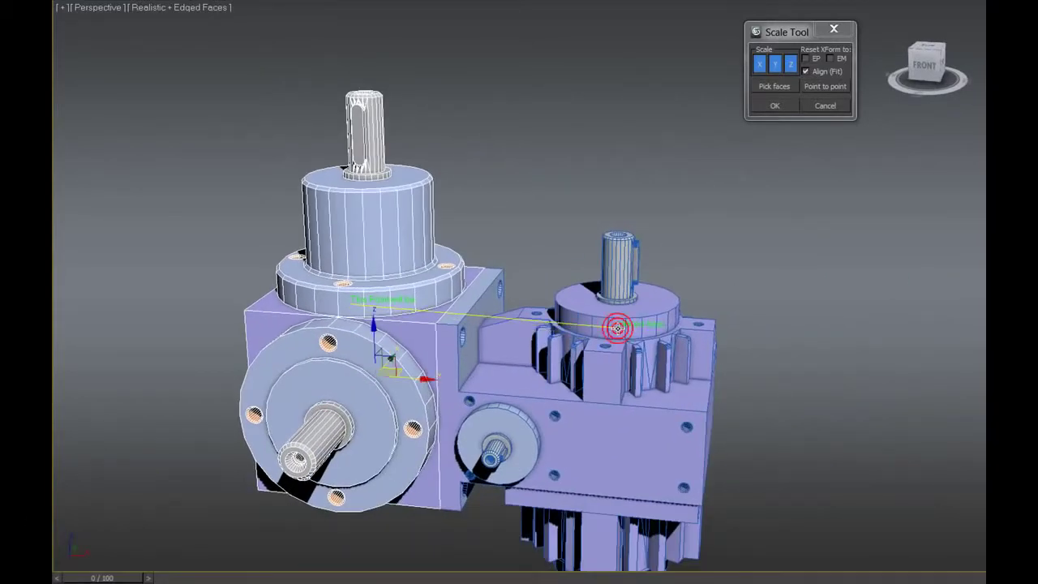
pyautogui.keyDown('alt'); pyautogui.moveTo(617, 327); pyautogui.dragTo(729, 300, button='middle'); pyautogui.keyUp('alt')
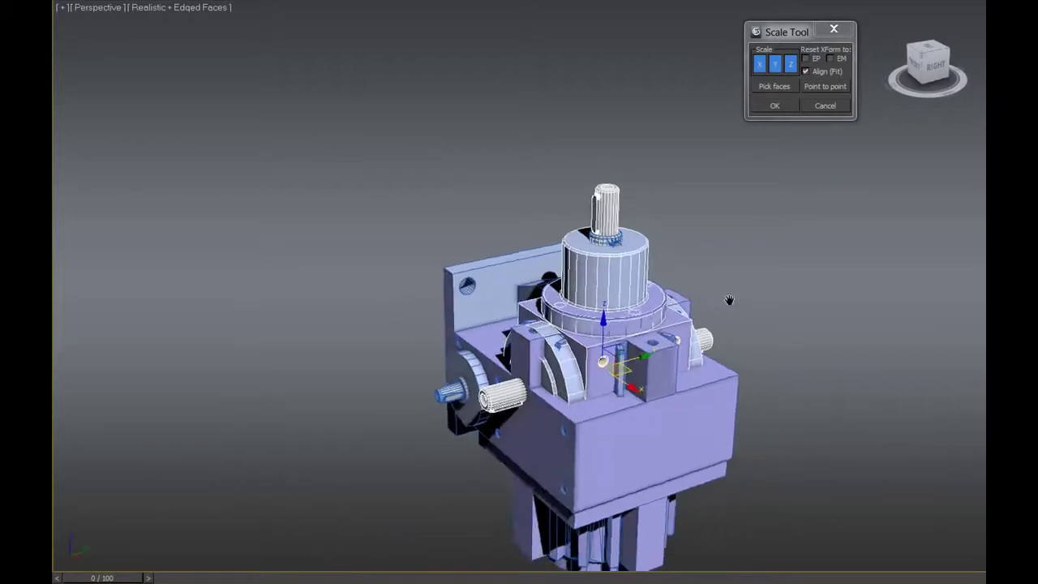
pyautogui.scroll(10, 608, 296)
pyautogui.scroll(-10, 489, 265)
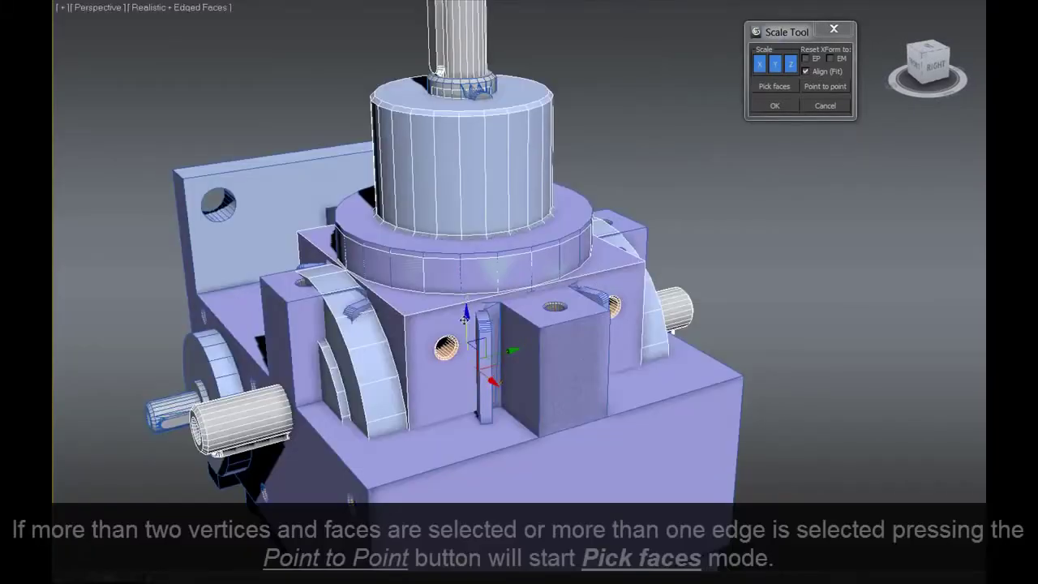
pyautogui.keyDown('alt'); pyautogui.moveTo(463, 320); pyautogui.dragTo(466, 313, button='middle'); pyautogui.keyUp('alt')
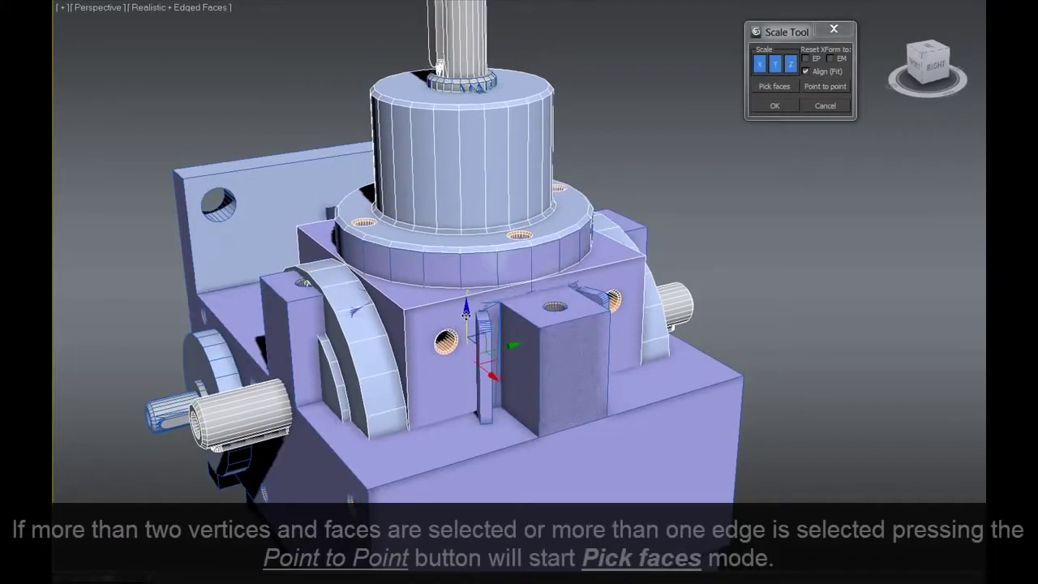
pyautogui.scroll(-3, 565, 257)
pyautogui.scroll(-3, 623, 261)
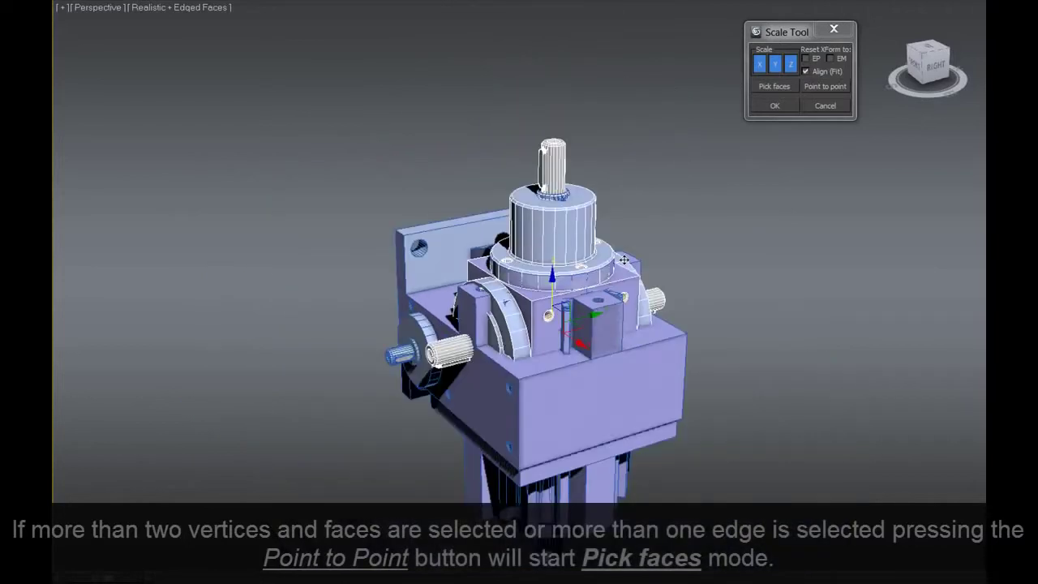
pyautogui.click(823, 108)
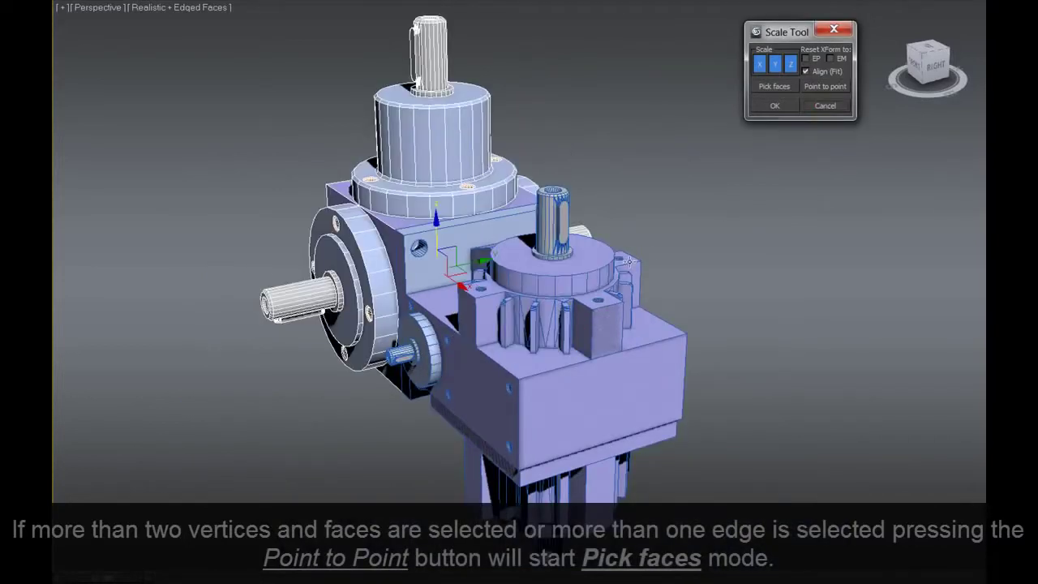
# - Switch to a front view and zoom around the gearbox to frame the gear part
pyautogui.click(914, 65)
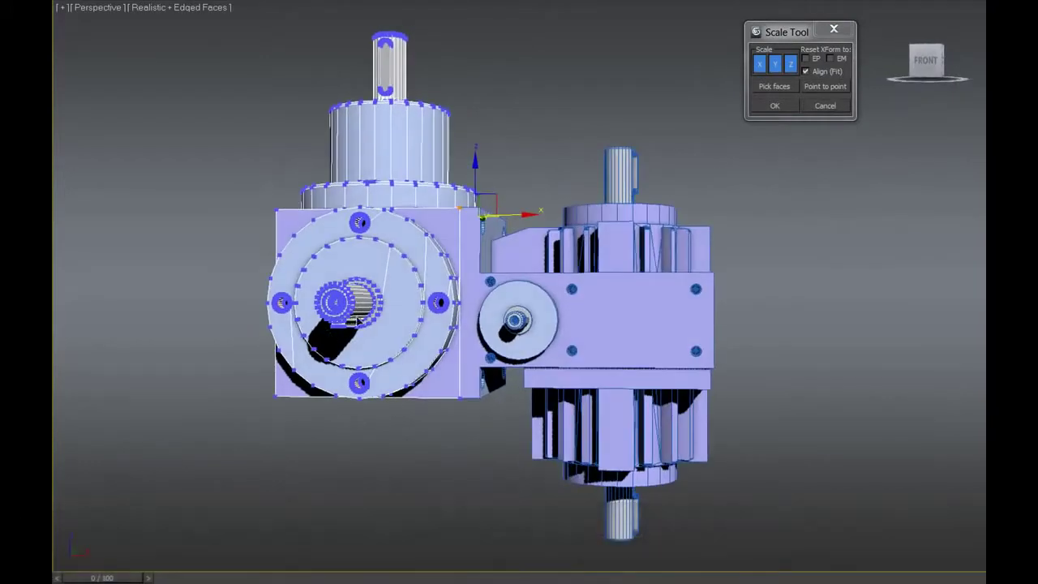
pyautogui.scroll(2, 357, 320)
pyautogui.scroll(3, 398, 300)
pyautogui.scroll(4, 341, 307)
pyautogui.scroll(3, 365, 307)
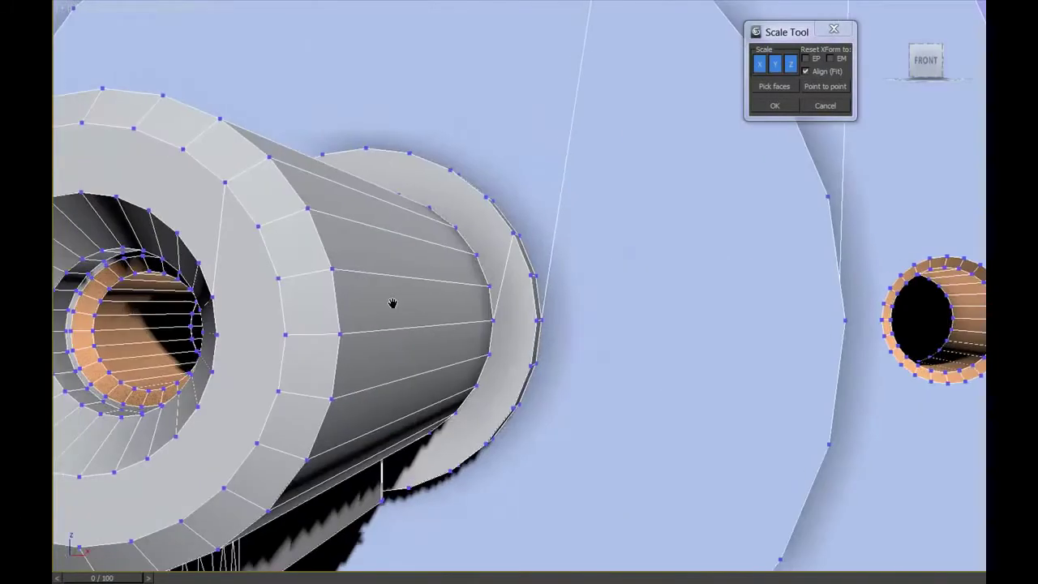
pyautogui.scroll(3, 422, 300)
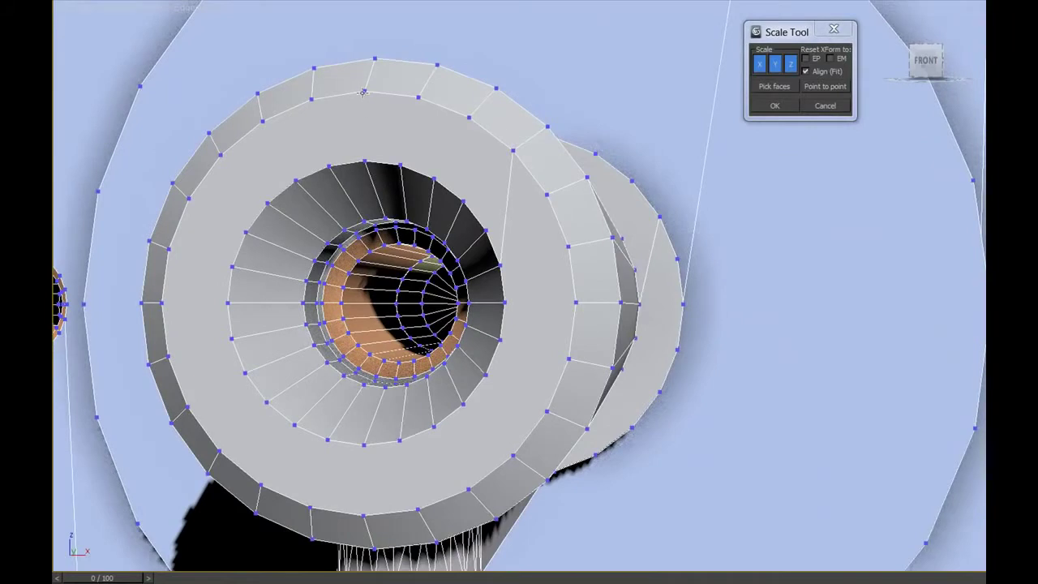
pyautogui.hotkey('alt', 'ctrl', 'h')
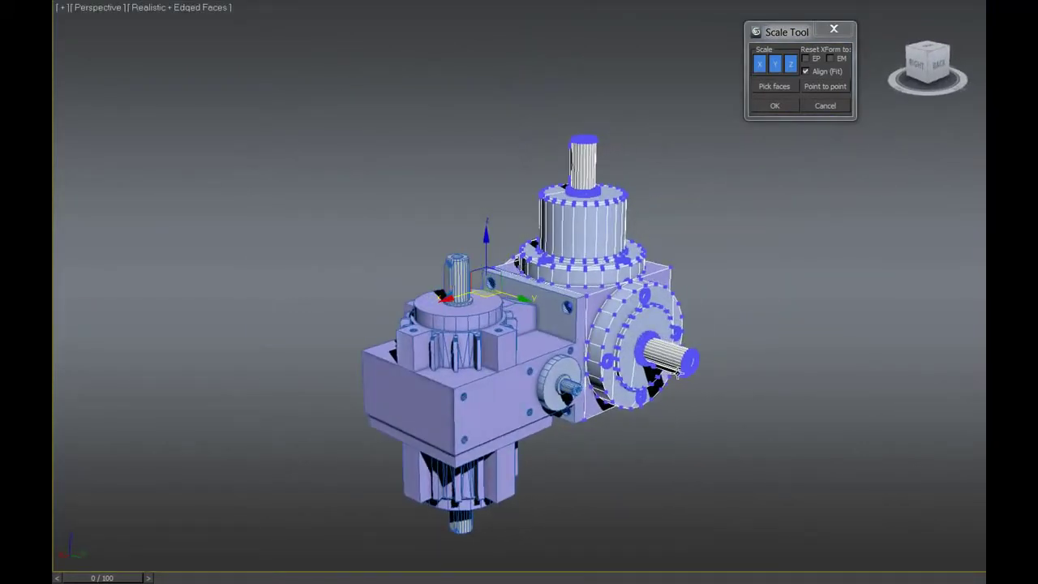
pyautogui.scroll(2, 691, 363)
pyautogui.scroll(3, 691, 363)
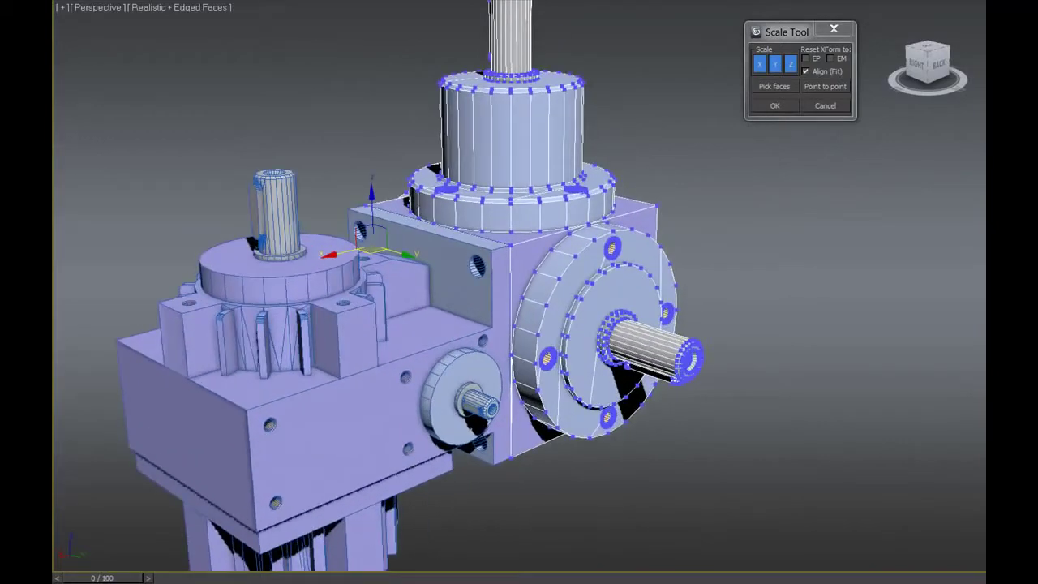
pyautogui.scroll(5, 691, 363)
pyautogui.scroll(3, 691, 363)
pyautogui.scroll(2, 691, 364)
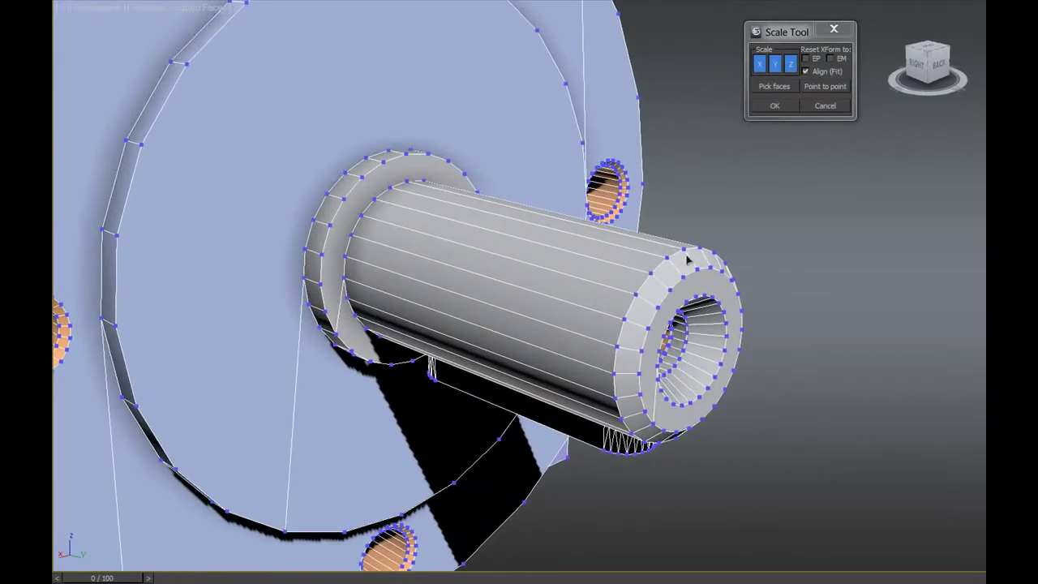
pyautogui.scroll(-5, 607, 308)
pyautogui.scroll(-10, 607, 311)
pyautogui.moveTo(607, 313)
pyautogui.keyDown('alt'); pyautogui.mouseDown(button='middle')
pyautogui.moveTo(614, 332)
pyautogui.moveTo(642, 339)
pyautogui.mouseUp(button='middle'); pyautogui.keyUp('alt')
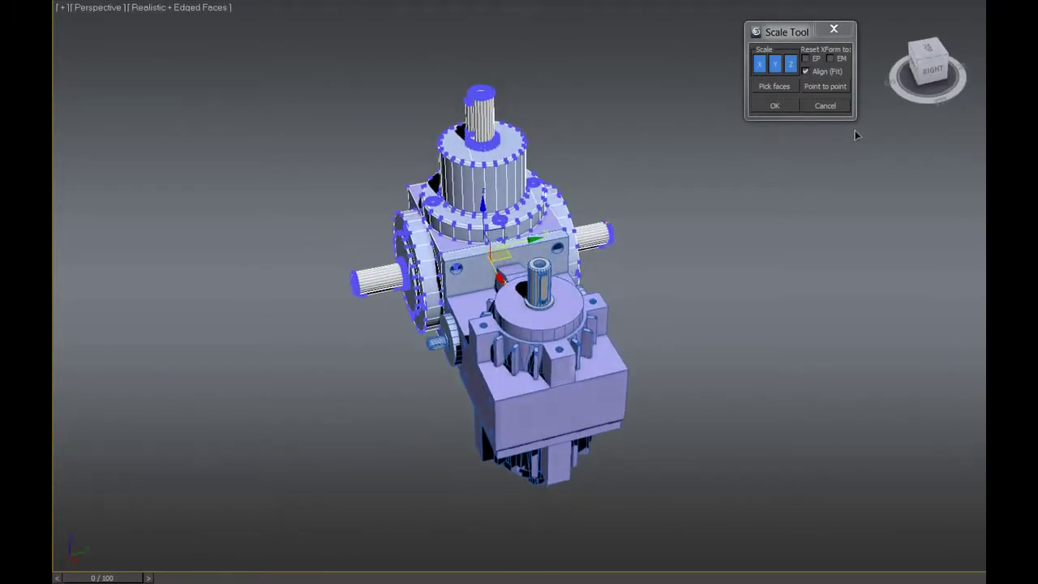
# - Point-to-point scale the gear part from the left shaft to its target point on the gearbox
pyautogui.click(819, 91)
pyautogui.click(375, 289)
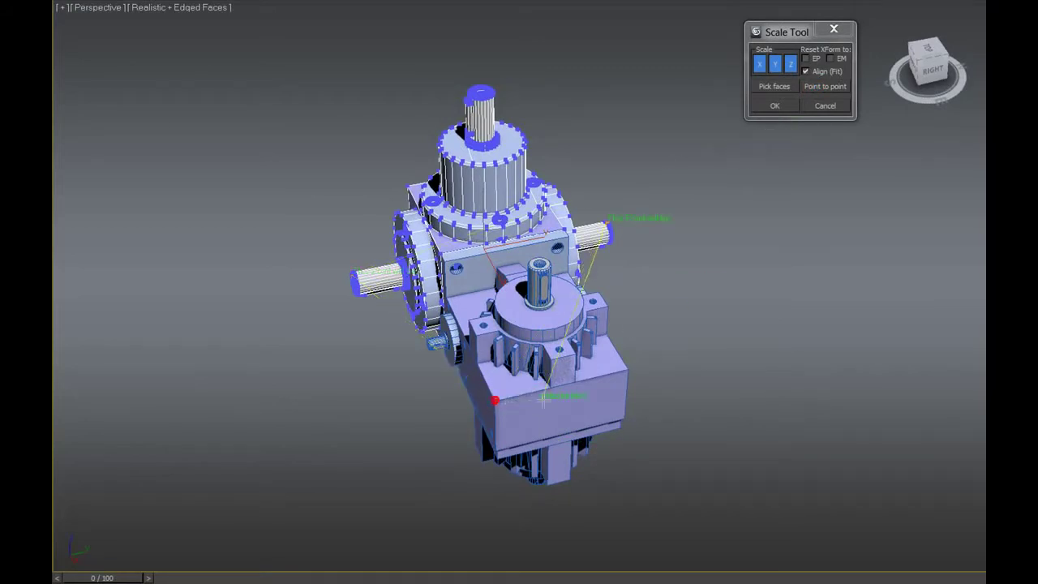
pyautogui.click(629, 369)
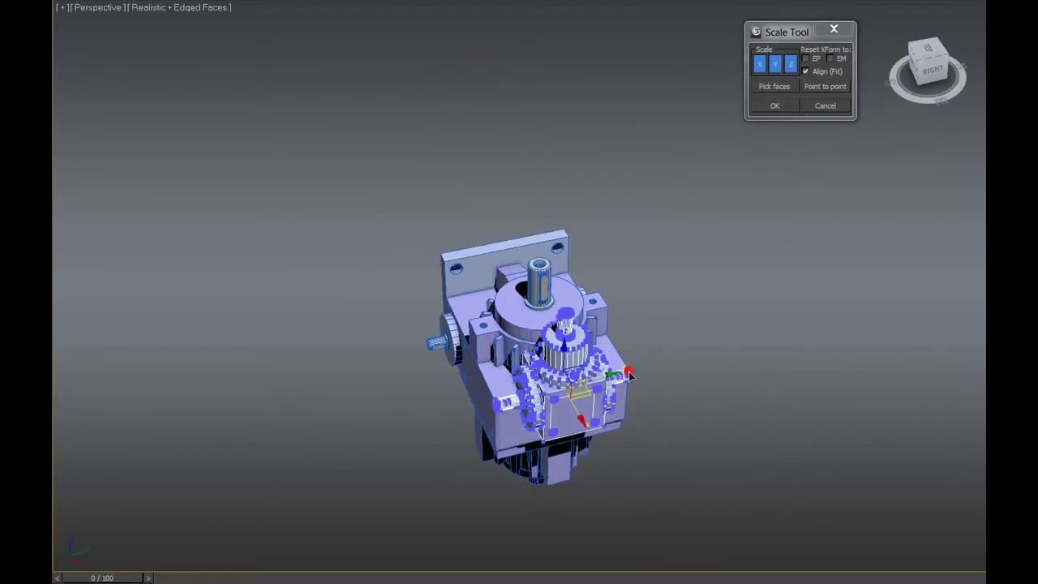
pyautogui.keyDown('alt'); pyautogui.moveTo(660, 391); pyautogui.dragTo(614, 371, button='middle'); pyautogui.keyUp('alt')
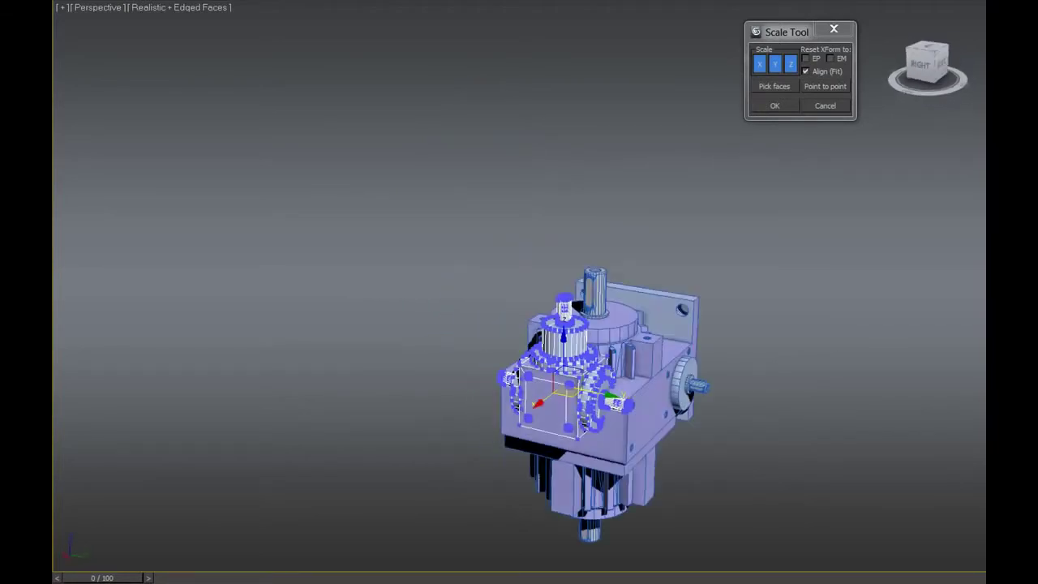
pyautogui.keyDown('alt'); pyautogui.moveTo(698, 313); pyautogui.dragTo(697, 313, button='middle'); pyautogui.keyUp('alt')
pyautogui.scroll(5, 697, 313)
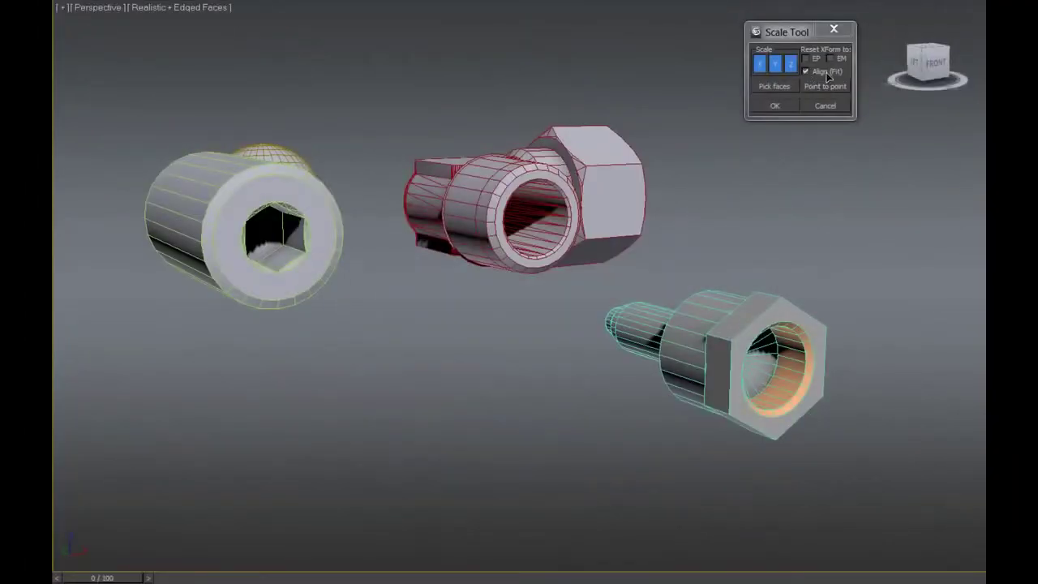
# - Toggle Align (Fit) and trial-fit a nut face onto the cylinder's inner bore face
pyautogui.click(827, 73)
pyautogui.click(775, 87)
pyautogui.scroll(3, 811, 356)
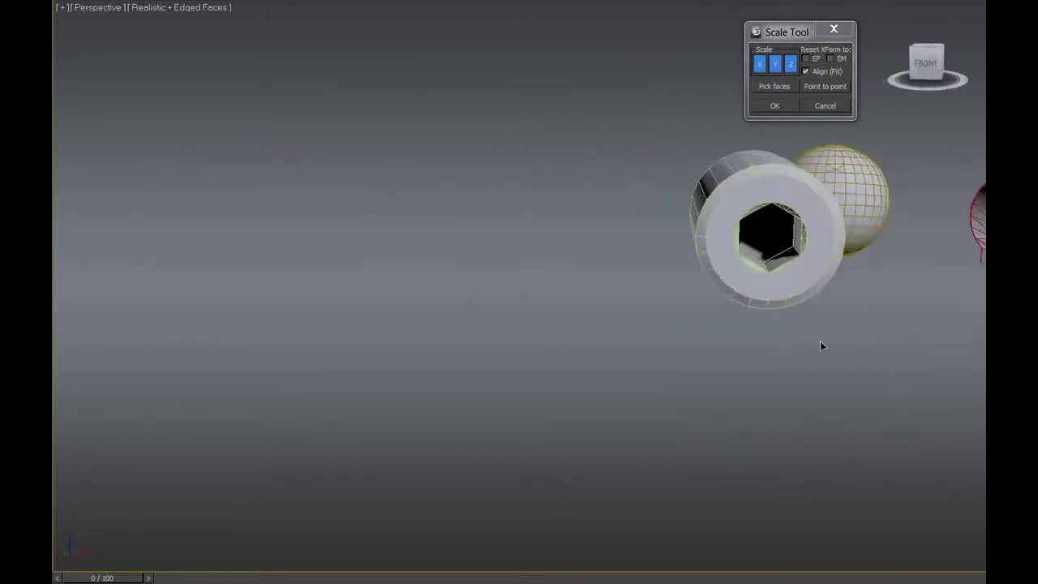
pyautogui.moveTo(820, 340)
pyautogui.keyDown('alt'); pyautogui.mouseDown(button='middle')
pyautogui.moveTo(756, 293)
pyautogui.moveTo(692, 296)
pyautogui.moveTo(787, 290)
pyautogui.mouseUp(button='middle'); pyautogui.keyUp('alt')
pyautogui.scroll(2, 744, 293)
pyautogui.click(910, 439)
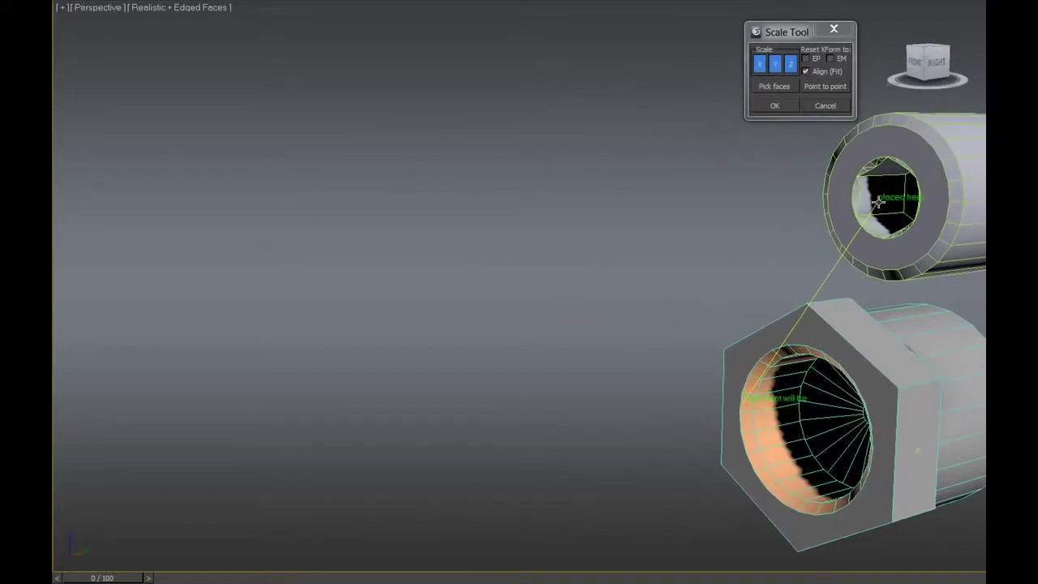
pyautogui.scroll(-4, 751, 237)
pyautogui.moveTo(751, 237)
pyautogui.keyDown('alt'); pyautogui.mouseDown(button='middle')
pyautogui.moveTo(821, 239)
pyautogui.moveTo(656, 264)
pyautogui.moveTo(343, 283)
pyautogui.moveTo(515, 282)
pyautogui.moveTo(475, 261)
pyautogui.mouseUp(button='middle'); pyautogui.keyUp('alt')
pyautogui.scroll(4, 476, 261)
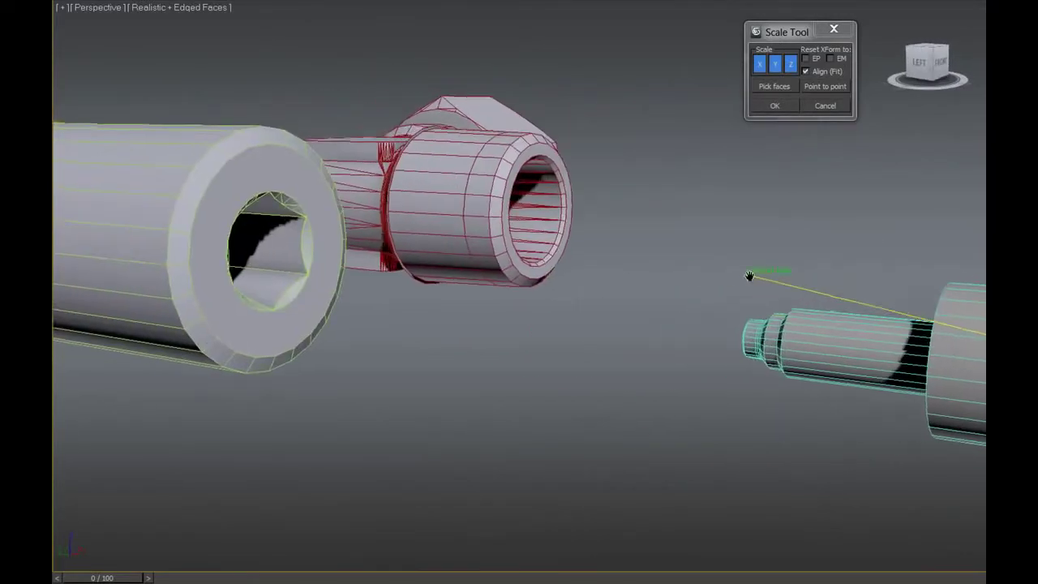
pyautogui.click(267, 242)
pyautogui.moveTo(267, 242)
pyautogui.keyDown('alt'); pyautogui.mouseDown(button='middle')
pyautogui.moveTo(424, 292)
pyautogui.moveTo(373, 293)
pyautogui.moveTo(440, 327)
pyautogui.mouseUp(button='middle'); pyautogui.keyUp('alt')
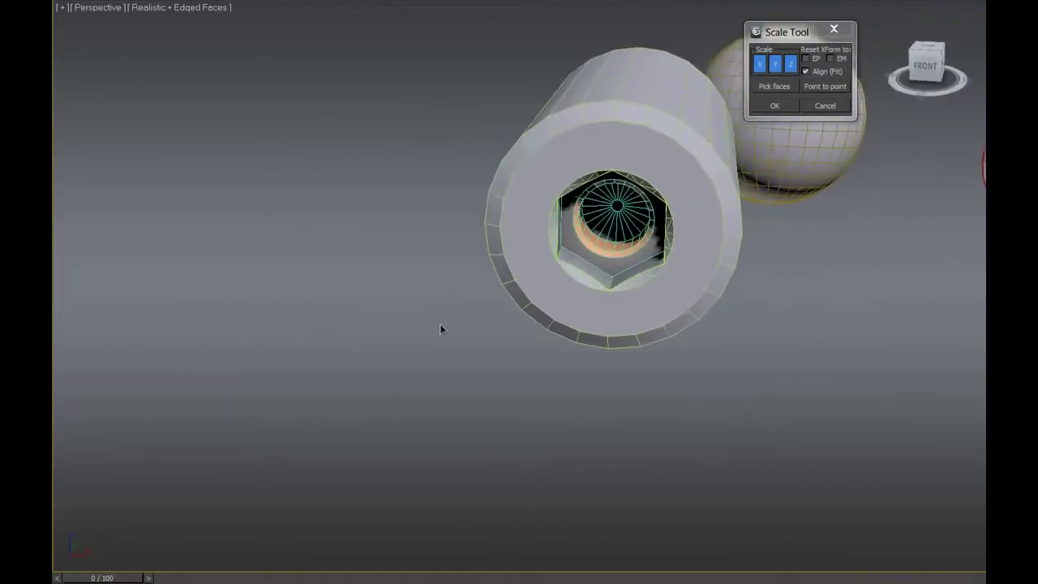
pyautogui.keyDown('alt'); pyautogui.moveTo(607, 217); pyautogui.dragTo(676, 267, button='middle'); pyautogui.keyUp('alt')
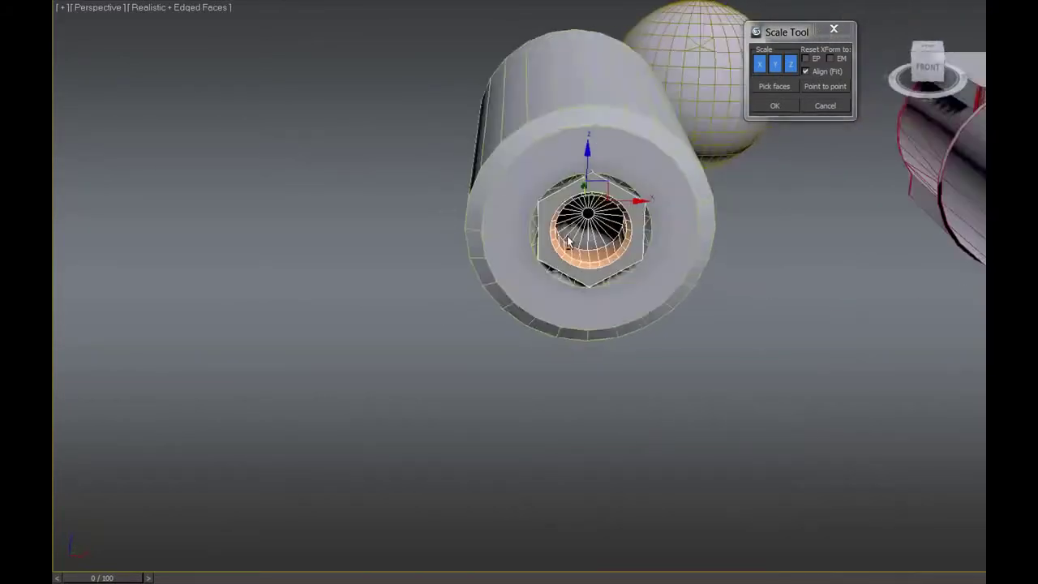
pyautogui.moveTo(616, 192)
pyautogui.keyDown('alt'); pyautogui.mouseDown(button='middle')
pyautogui.moveTo(557, 245)
pyautogui.moveTo(799, 187)
pyautogui.mouseUp(button='middle'); pyautogui.keyUp('alt')
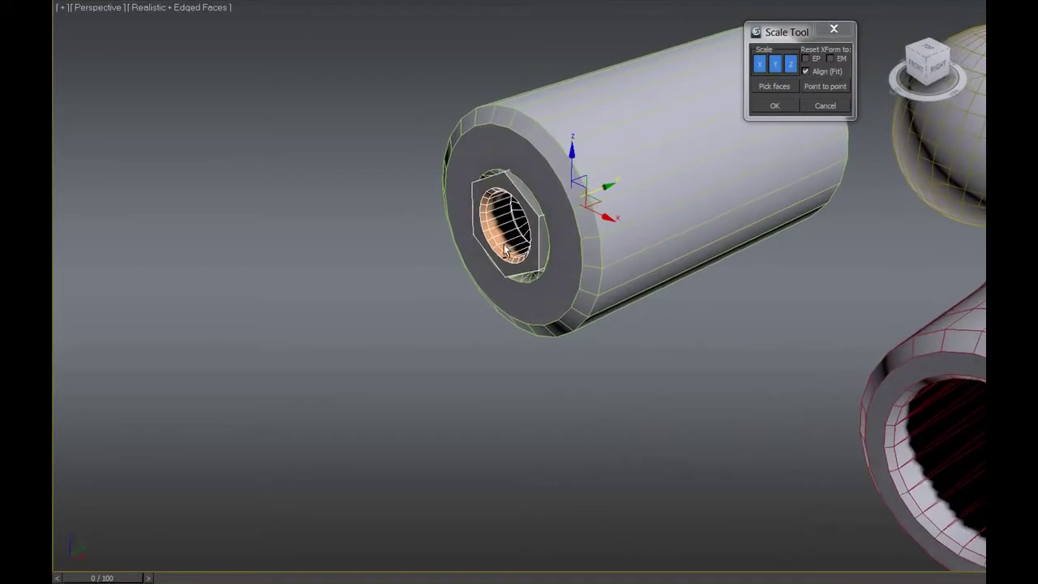
# - Cancel the nut fit, frame the hex bolt and select one of its side faces
pyautogui.click(823, 111)
pyautogui.scroll(-2, 653, 306)
pyautogui.scroll(-2, 540, 232)
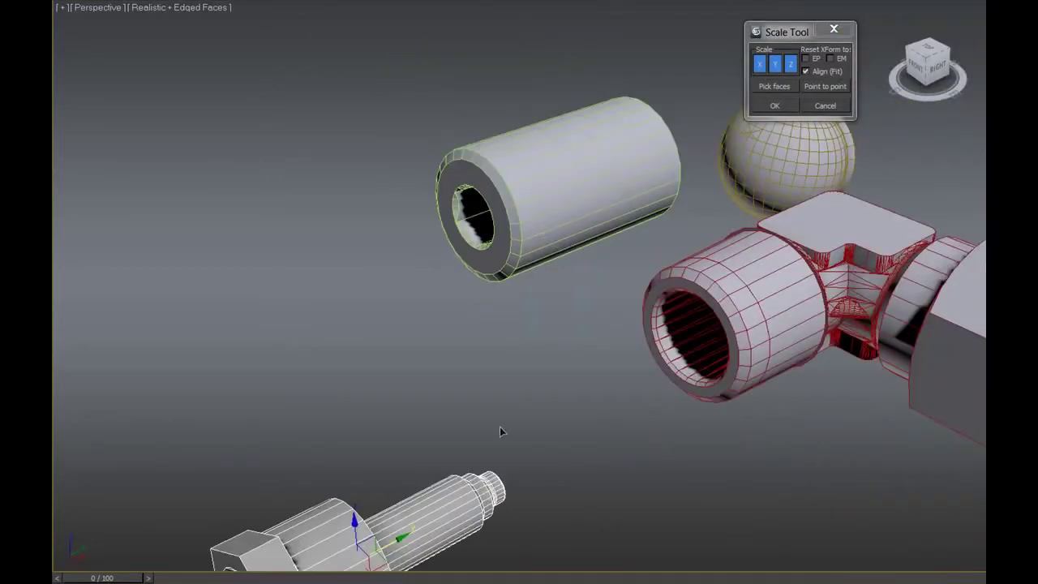
pyautogui.press('z')
pyautogui.keyDown('alt'); pyautogui.moveTo(556, 241); pyautogui.dragTo(609, 273, button='middle'); pyautogui.keyUp('alt')
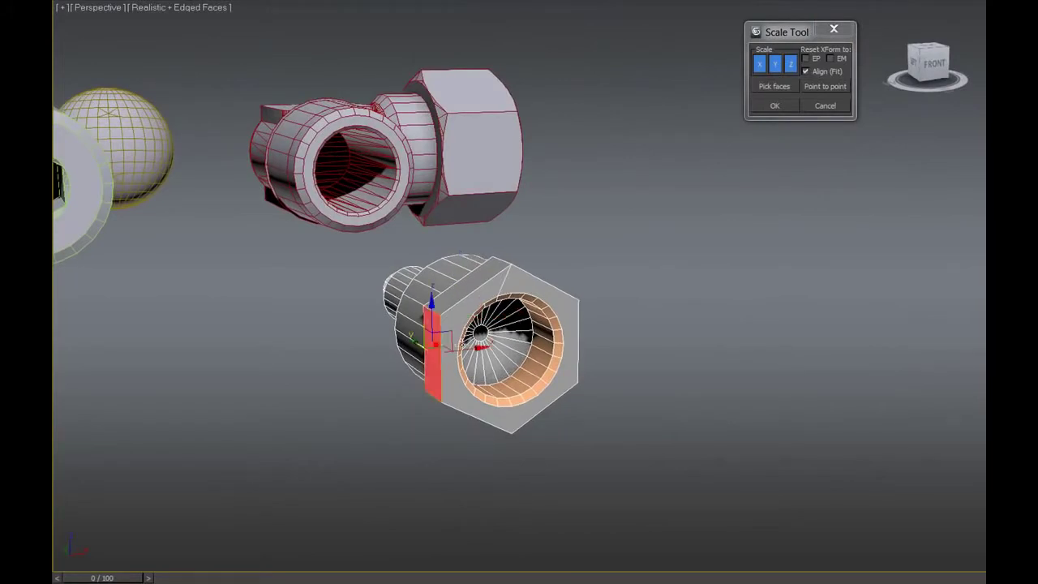
pyautogui.keyDown('alt'); pyautogui.moveTo(700, 343); pyautogui.dragTo(614, 341, button='middle'); pyautogui.keyUp('alt')
pyautogui.click(546, 377)
pyautogui.moveTo(612, 283)
pyautogui.keyDown('alt'); pyautogui.mouseDown(button='middle')
pyautogui.moveTo(615, 265)
pyautogui.moveTo(655, 273)
pyautogui.mouseUp(button='middle'); pyautogui.keyUp('alt')
# - Seat the bolt face-to-face in the cylinder bore, then restore its earlier placement and deselect it
pyautogui.click(780, 89)
pyautogui.moveTo(361, 186)
pyautogui.keyDown('alt'); pyautogui.mouseDown(button='middle')
pyautogui.moveTo(371, 186)
pyautogui.moveTo(301, 258)
pyautogui.moveTo(781, 194)
pyautogui.moveTo(637, 219)
pyautogui.mouseUp(button='middle'); pyautogui.keyUp('alt')
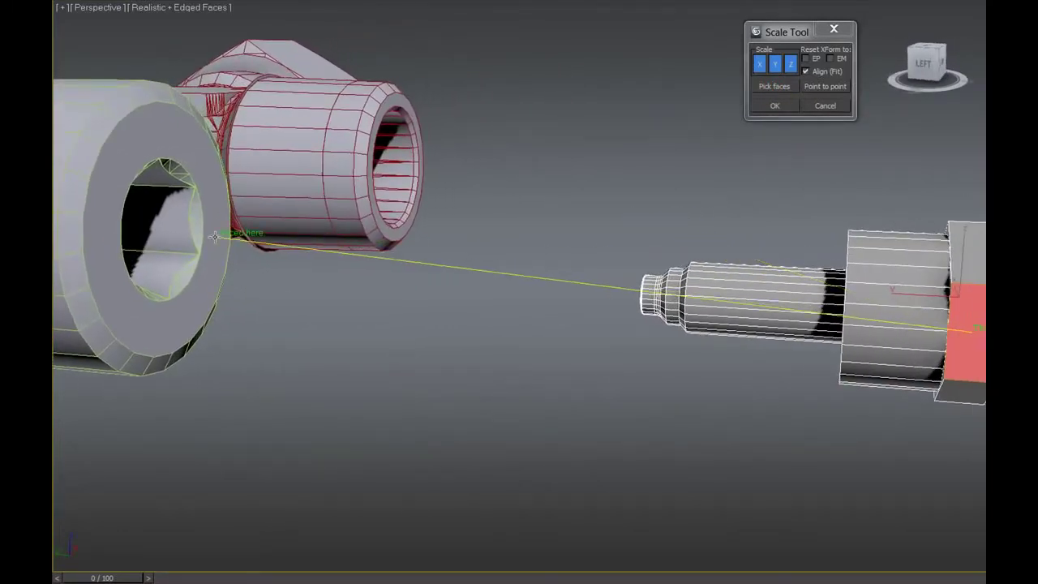
pyautogui.moveTo(197, 224)
pyautogui.keyDown('alt'); pyautogui.mouseDown(button='middle')
pyautogui.moveTo(614, 227)
pyautogui.moveTo(452, 227)
pyautogui.moveTo(742, 312)
pyautogui.moveTo(621, 294)
pyautogui.mouseUp(button='middle'); pyautogui.keyUp('alt')
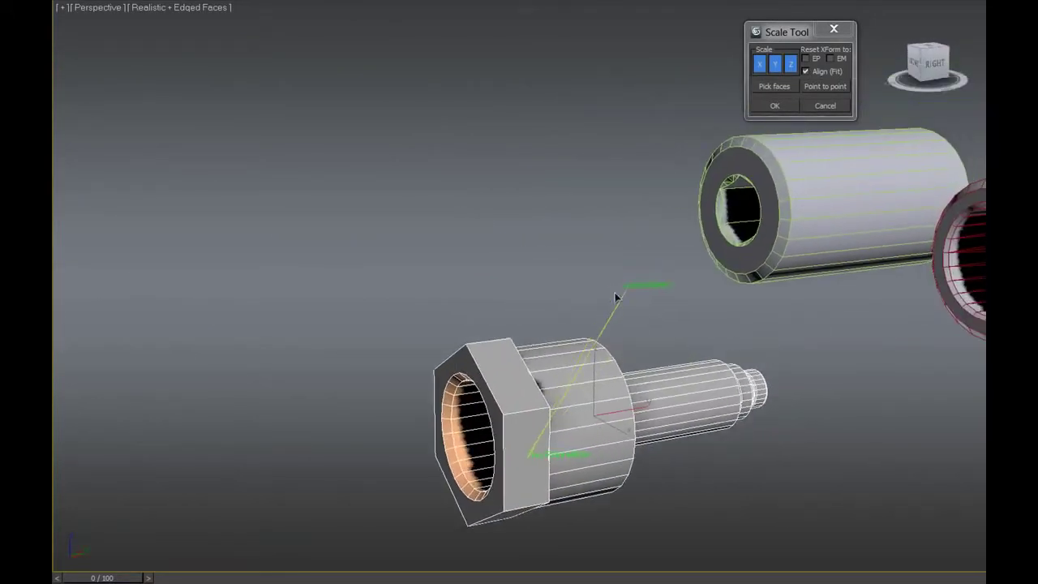
pyautogui.click(738, 211)
pyautogui.moveTo(817, 243)
pyautogui.keyDown('alt'); pyautogui.mouseDown(button='middle')
pyautogui.moveTo(822, 278)
pyautogui.moveTo(867, 278)
pyautogui.moveTo(640, 343)
pyautogui.moveTo(650, 313)
pyautogui.mouseUp(button='middle'); pyautogui.keyUp('alt')
pyautogui.moveTo(602, 300); pyautogui.dragTo(527, 312)
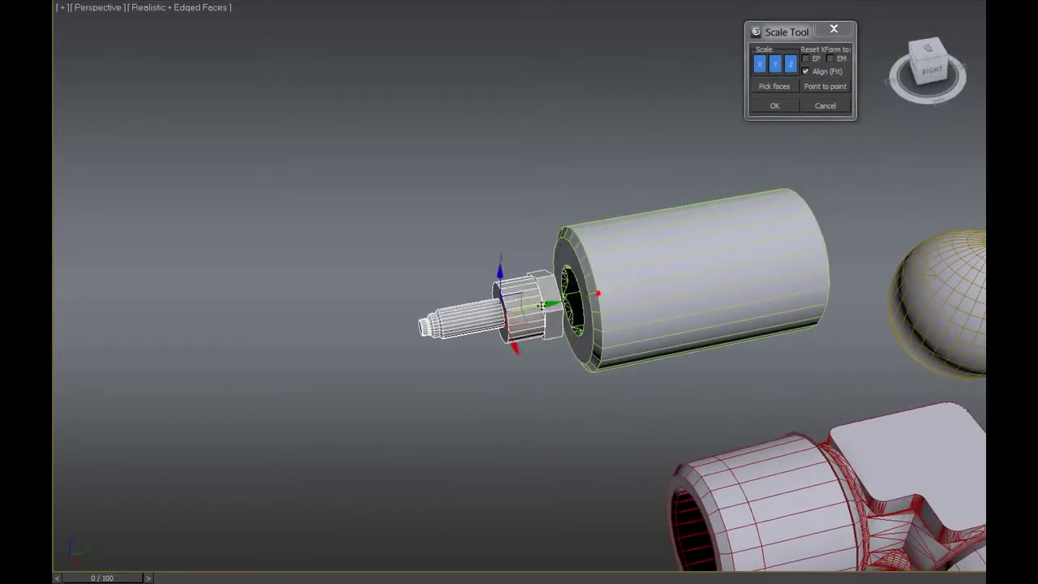
pyautogui.moveTo(811, 268)
pyautogui.keyDown('alt'); pyautogui.mouseDown(button='middle')
pyautogui.moveTo(800, 278)
pyautogui.moveTo(815, 271)
pyautogui.mouseUp(button='middle'); pyautogui.keyUp('alt')
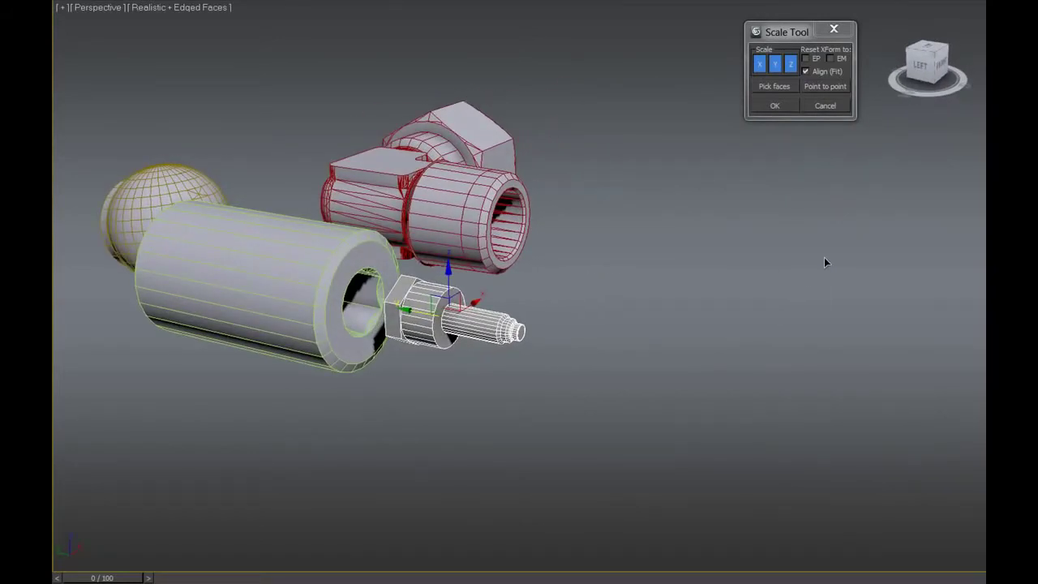
pyautogui.click(838, 108)
pyautogui.moveTo(821, 211)
pyautogui.keyDown('alt'); pyautogui.mouseDown(button='middle')
pyautogui.moveTo(819, 236)
pyautogui.moveTo(726, 235)
pyautogui.moveTo(690, 248)
pyautogui.moveTo(692, 239)
pyautogui.moveTo(947, 232)
pyautogui.mouseUp(button='middle'); pyautogui.keyUp('alt')
pyautogui.click(827, 260)
# - Select the bolt and frame it alongside the elbow fitting's hex nut
pyautogui.click(600, 334)
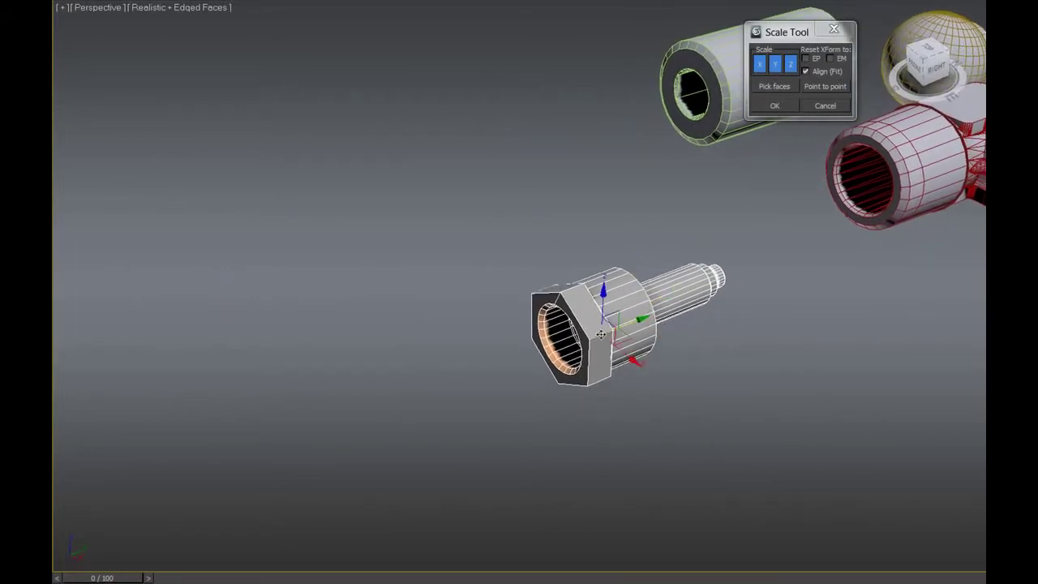
pyautogui.moveTo(802, 251)
pyautogui.keyDown('alt'); pyautogui.mouseDown(button='middle')
pyautogui.moveTo(690, 317)
pyautogui.moveTo(629, 309)
pyautogui.moveTo(753, 295)
pyautogui.moveTo(768, 280)
pyautogui.mouseUp(button='middle'); pyautogui.keyUp('alt')
pyautogui.scroll(1, 711, 326)
pyautogui.scroll(2, 563, 257)
pyautogui.scroll(2, 568, 316)
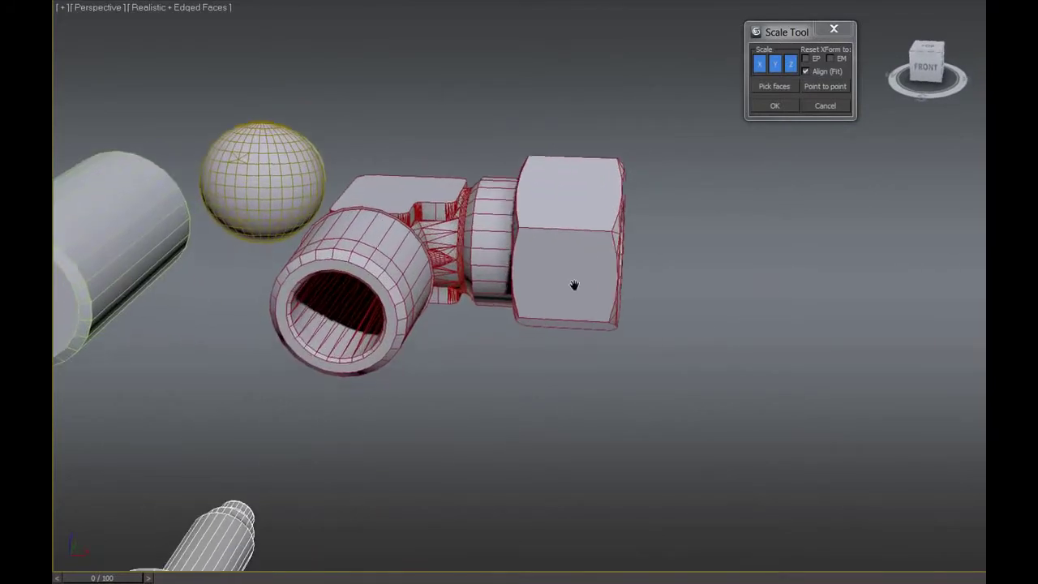
pyautogui.scroll(-2, 597, 188)
pyautogui.moveTo(571, 258)
pyautogui.keyDown('alt'); pyautogui.mouseDown(button='middle')
pyautogui.moveTo(705, 167)
pyautogui.moveTo(778, 176)
pyautogui.mouseUp(button='middle'); pyautogui.keyUp('alt')
# - Scale the bolt point-to-point onto the corner of the elbow's hex nut
pyautogui.click(822, 86)
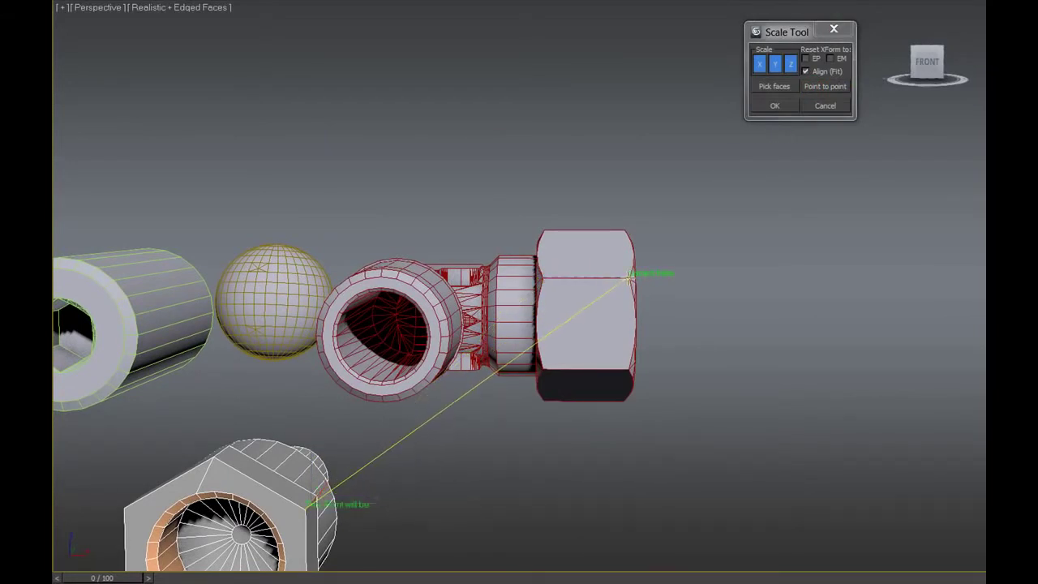
pyautogui.click(628, 280)
pyautogui.moveTo(631, 284)
pyautogui.keyDown('alt'); pyautogui.mouseDown(button='middle')
pyautogui.moveTo(631, 372)
pyautogui.moveTo(659, 360)
pyautogui.mouseUp(button='middle'); pyautogui.keyUp('alt')
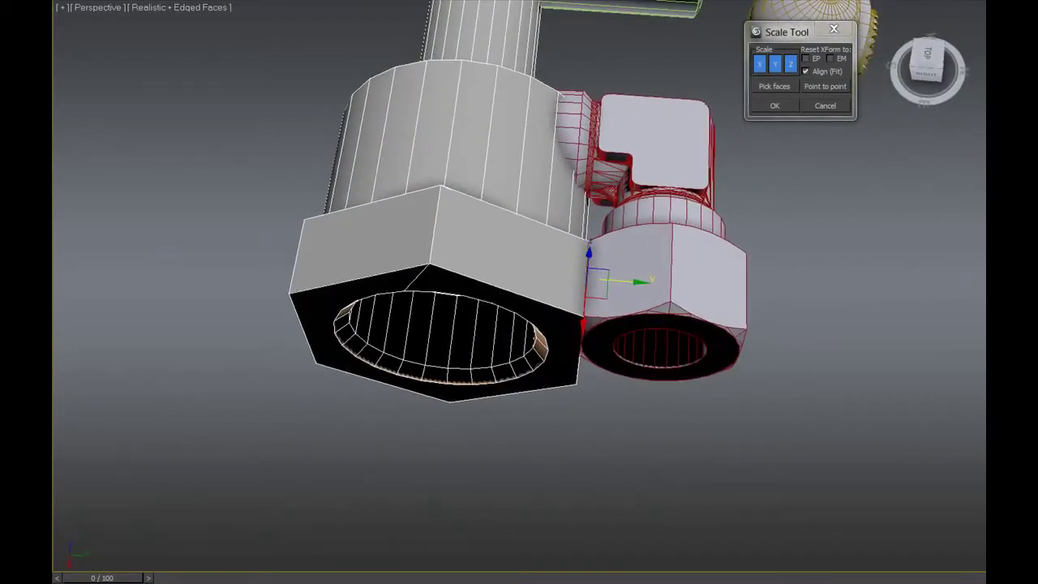
pyautogui.click(637, 279)
pyautogui.keyDown('alt'); pyautogui.moveTo(518, 144); pyautogui.dragTo(511, 142, button='middle'); pyautogui.keyUp('alt')
pyautogui.keyDown('alt'); pyautogui.moveTo(648, 282); pyautogui.dragTo(666, 276, button='middle'); pyautogui.keyUp('alt')
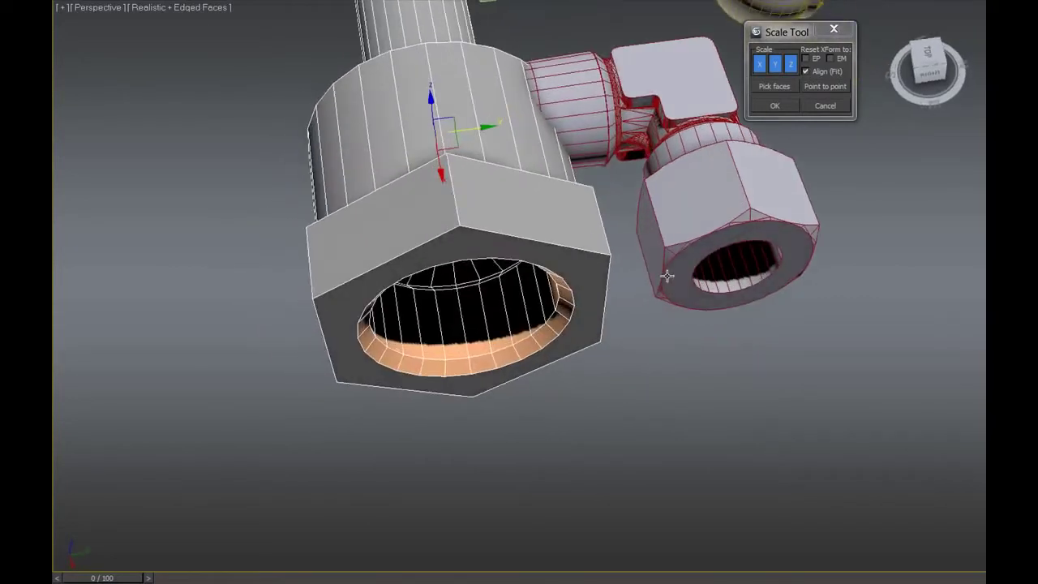
pyautogui.moveTo(726, 260); pyautogui.dragTo(703, 289, button='middle')
# - Tape-measure a 37.055 length across the nut, then restore the bolt
pyautogui.click(671, 193)
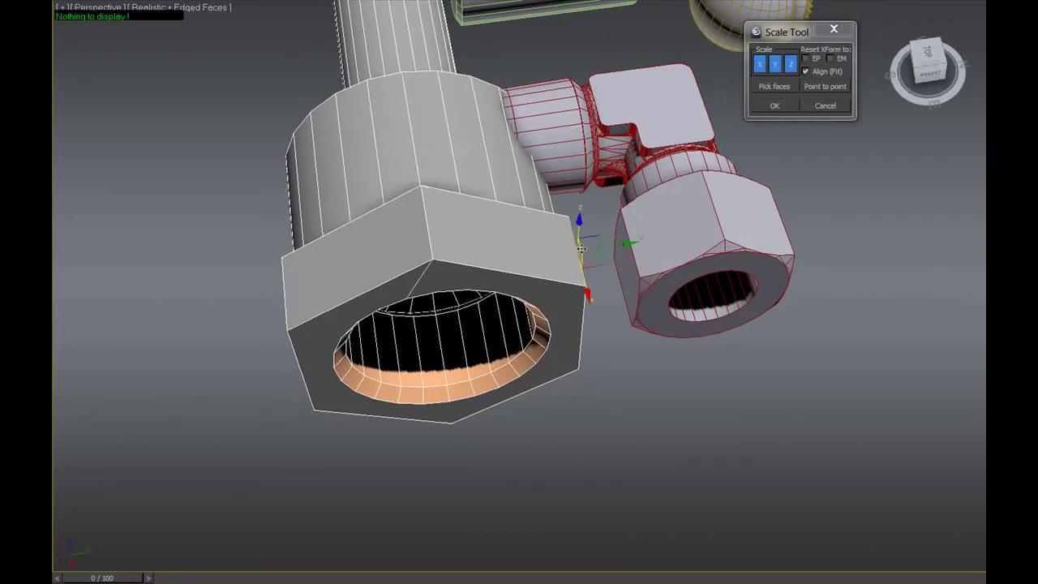
pyautogui.click(579, 246)
pyautogui.moveTo(579, 246)
pyautogui.keyDown('alt'); pyautogui.mouseDown(button='middle')
pyautogui.moveTo(672, 260)
pyautogui.moveTo(643, 259)
pyautogui.mouseUp(button='middle'); pyautogui.keyUp('alt')
pyautogui.click(691, 282)
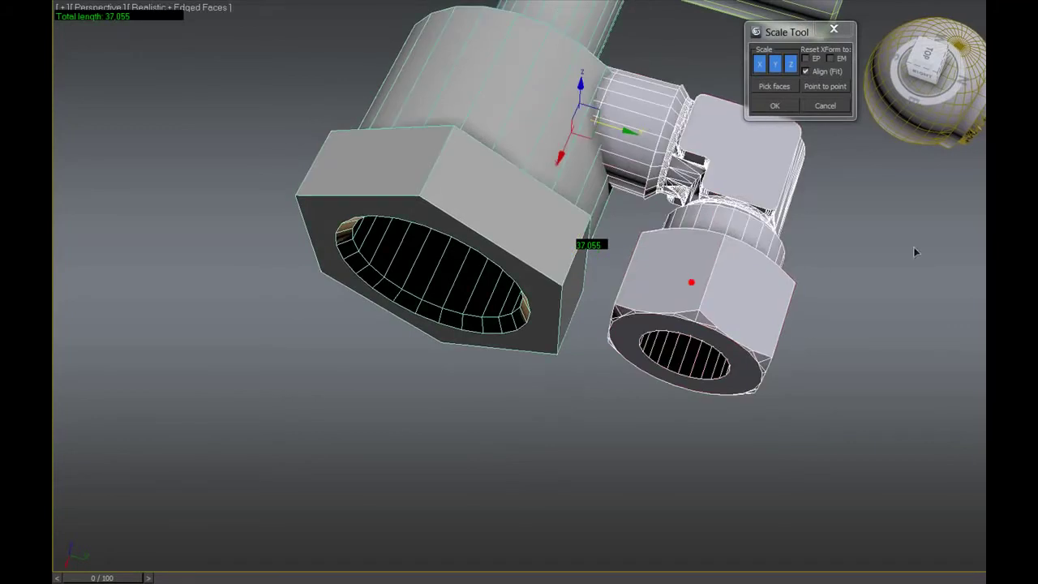
pyautogui.click(641, 266)
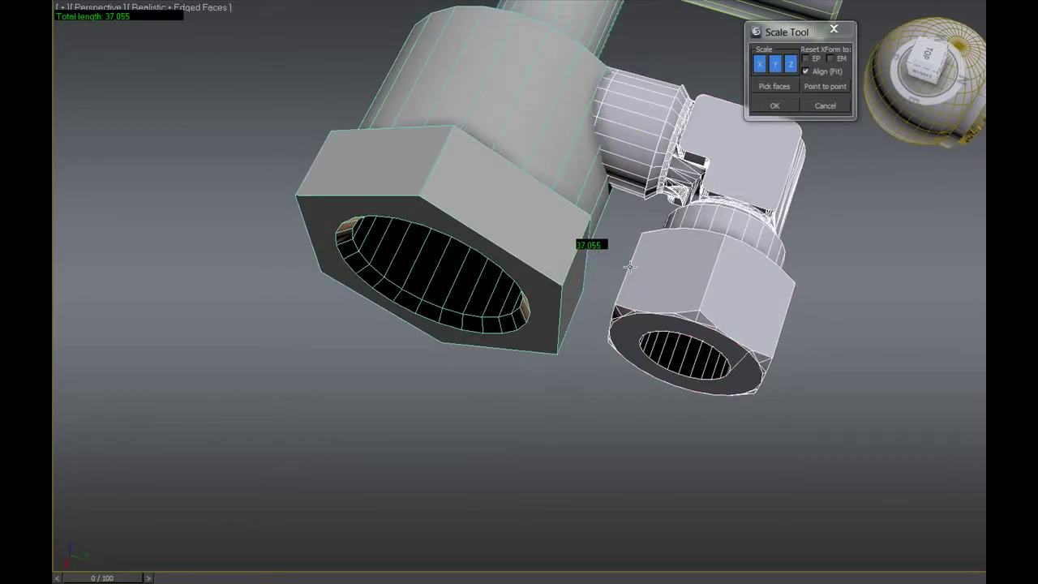
pyautogui.click(630, 266)
pyautogui.keyDown('alt'); pyautogui.moveTo(629, 266); pyautogui.dragTo(753, 268, button='middle'); pyautogui.keyUp('alt')
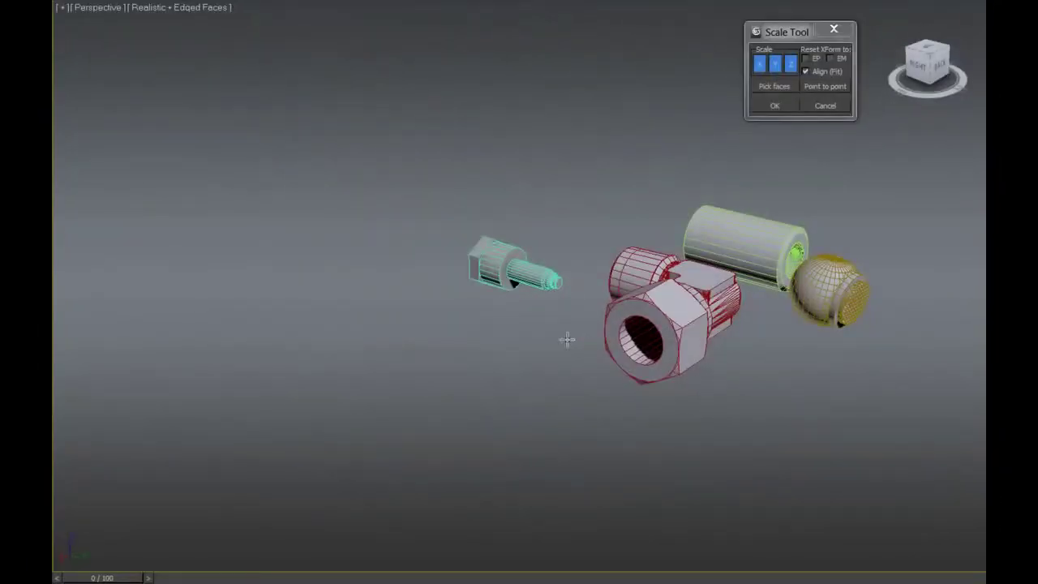
# - Draw a new Cylinder primitive beside the parts and select it
pyautogui.moveTo(540, 352); pyautogui.dragTo(567, 357)
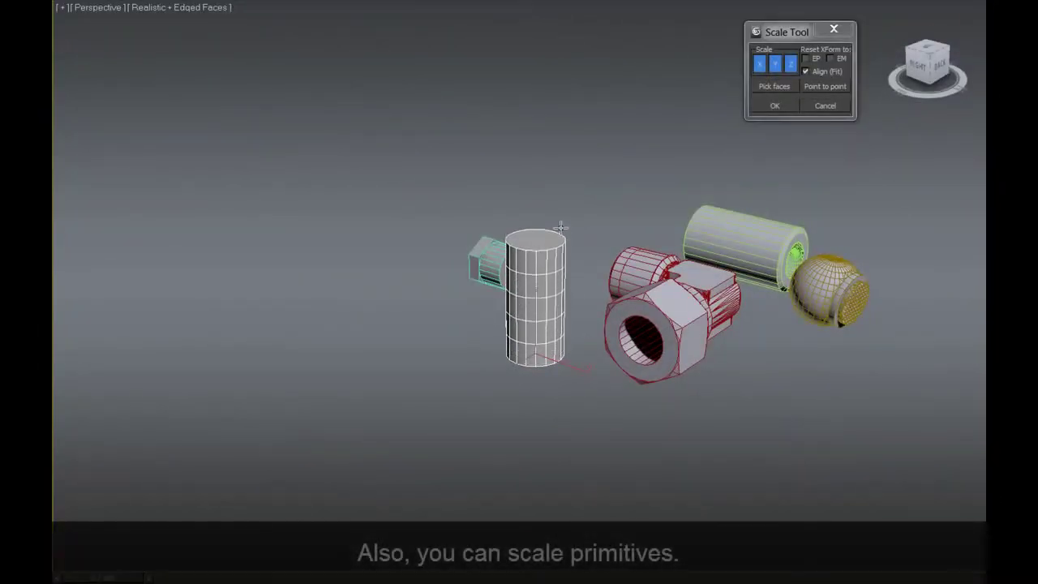
pyautogui.click(558, 214)
pyautogui.moveTo(608, 218)
pyautogui.keyDown('alt'); pyautogui.mouseDown(button='middle')
pyautogui.moveTo(661, 240)
pyautogui.moveTo(698, 278)
pyautogui.mouseUp(button='middle'); pyautogui.keyUp('alt')
pyautogui.click(836, 86)
pyautogui.moveTo(747, 223); pyautogui.dragTo(730, 190, button='middle')
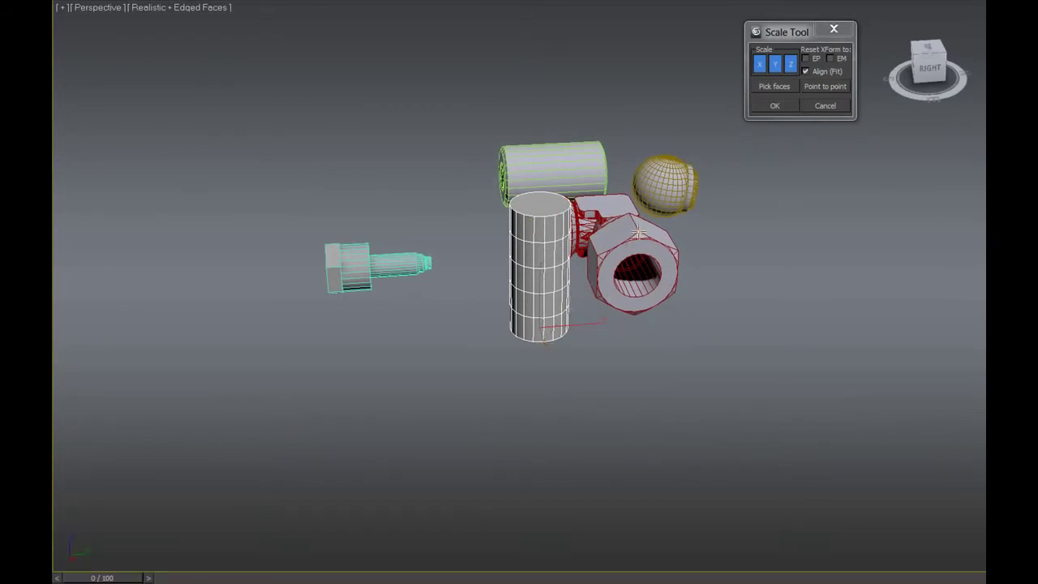
pyautogui.click(635, 316)
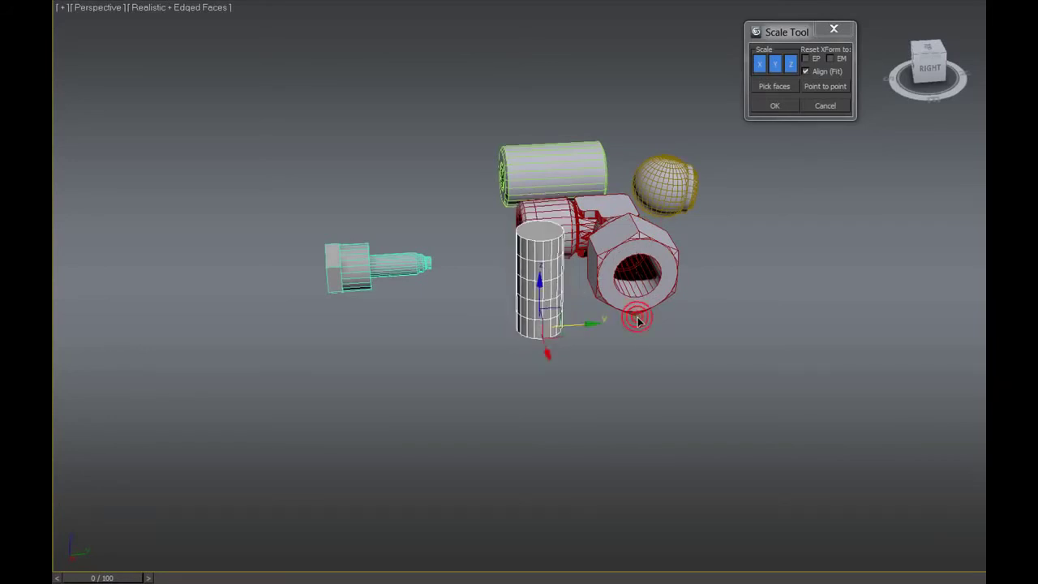
pyautogui.keyDown('alt'); pyautogui.moveTo(693, 306); pyautogui.dragTo(692, 304, button='middle'); pyautogui.keyUp('alt')
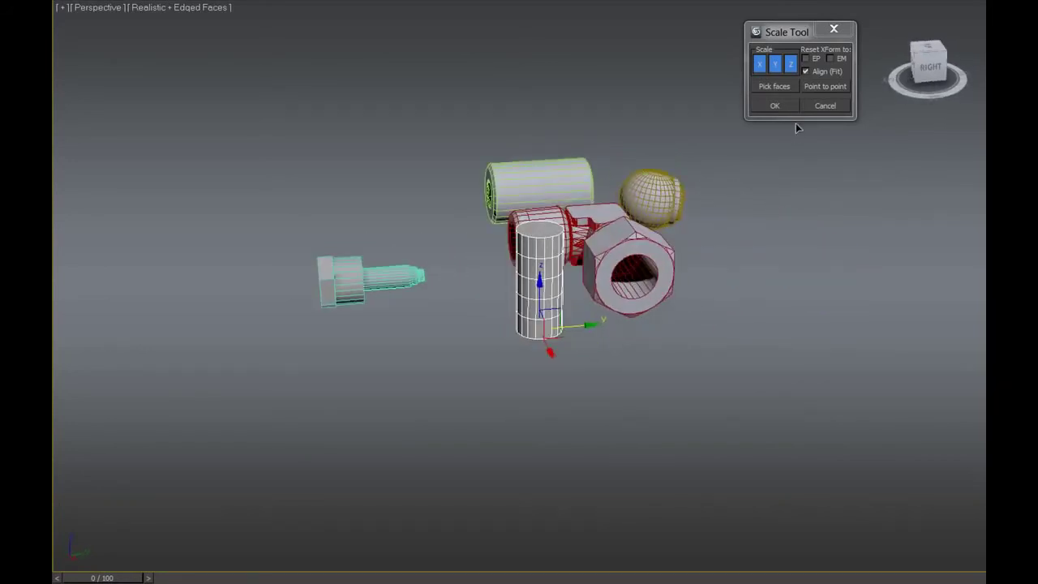
# - Fit the cylinder face-to-face onto the hex nut's inner face using Pick faces
pyautogui.click(821, 110)
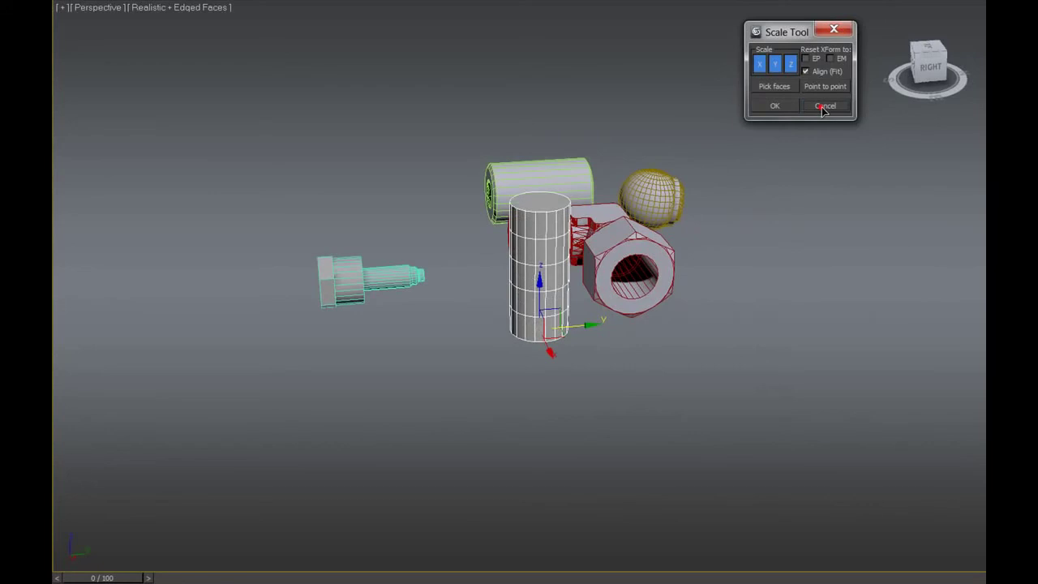
pyautogui.click(774, 86)
pyautogui.click(539, 202)
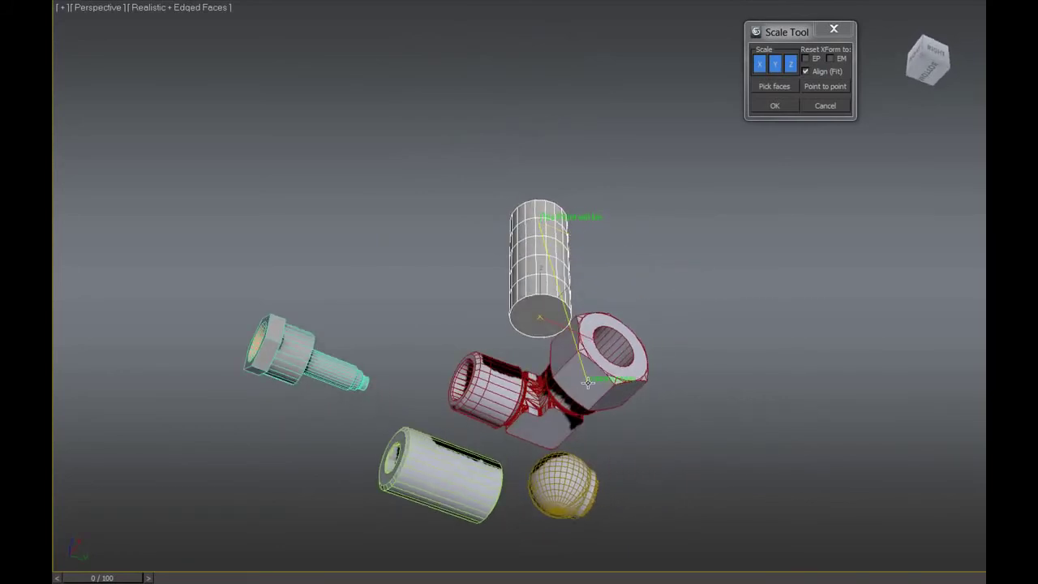
pyautogui.keyDown('alt'); pyautogui.moveTo(590, 382); pyautogui.dragTo(626, 398, button='middle'); pyautogui.keyUp('alt')
pyautogui.click(626, 397)
pyautogui.moveTo(642, 305)
pyautogui.keyDown('alt'); pyautogui.mouseDown(button='middle')
pyautogui.moveTo(690, 296)
pyautogui.moveTo(670, 302)
pyautogui.mouseUp(button='middle'); pyautogui.keyUp('alt')
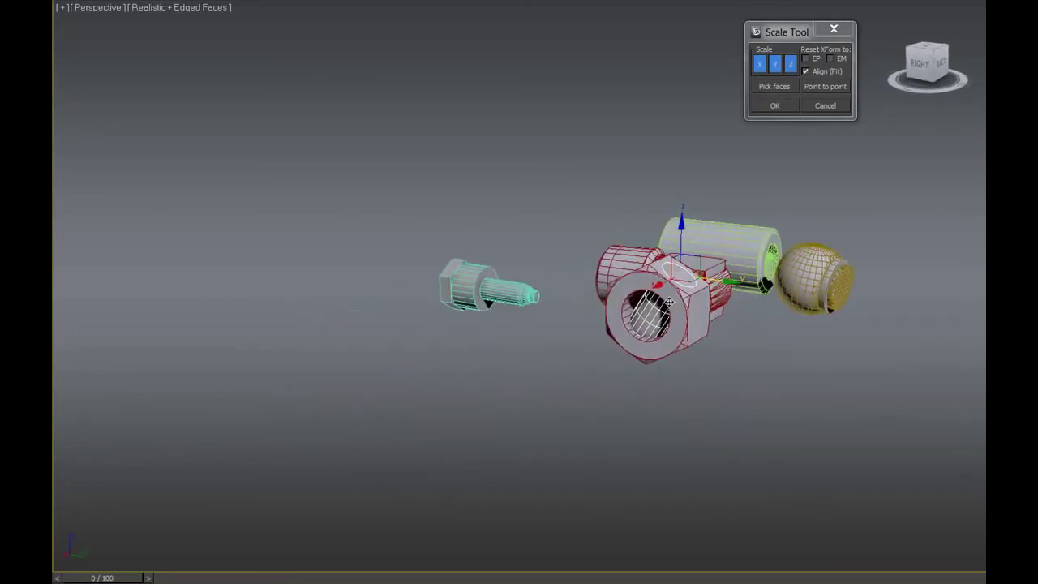